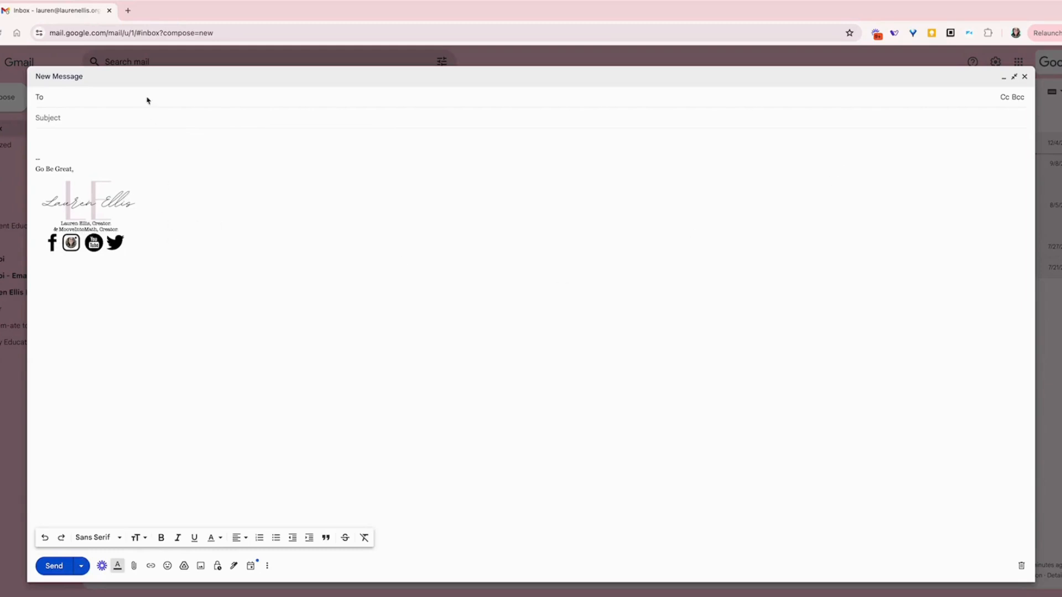
Create a new blank Google Docs document in a new browser tab using docs.new.
{"action": "left_click", "coordinate": [129, 11]}
{"action": "type", "text": "do"}
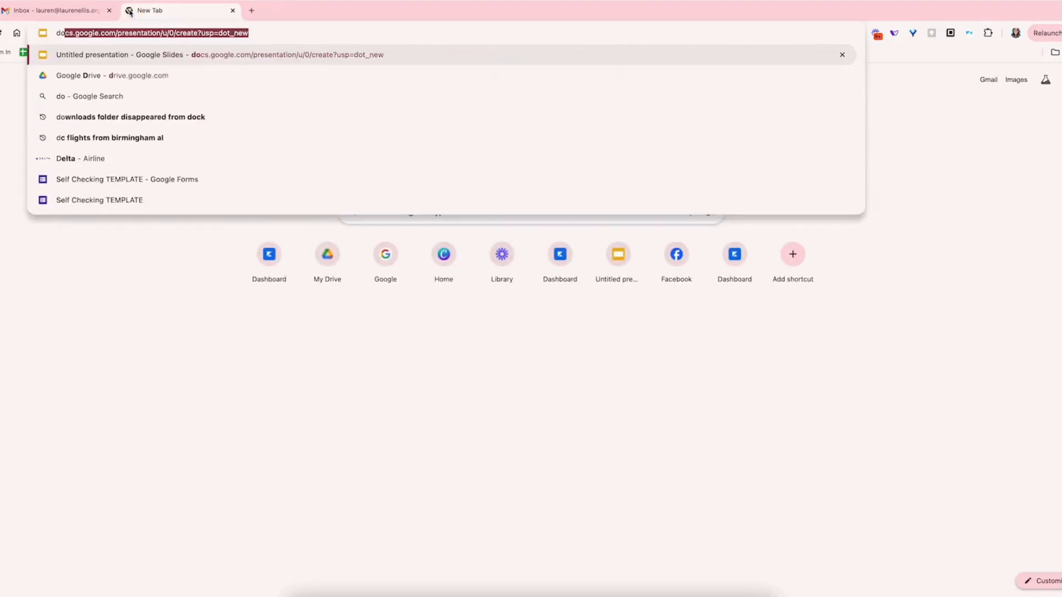
{"action": "type", "text": "cs.new"}
{"action": "key", "text": "Return"}
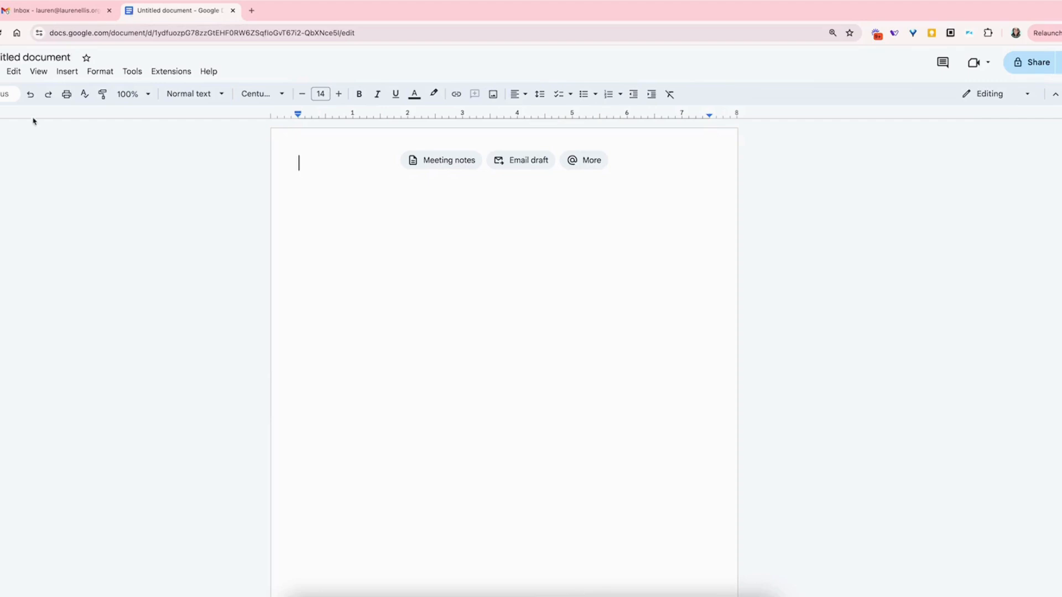
Insert a table with two columns and one row into the blank document.
{"action": "left_click", "coordinate": [62, 77]}
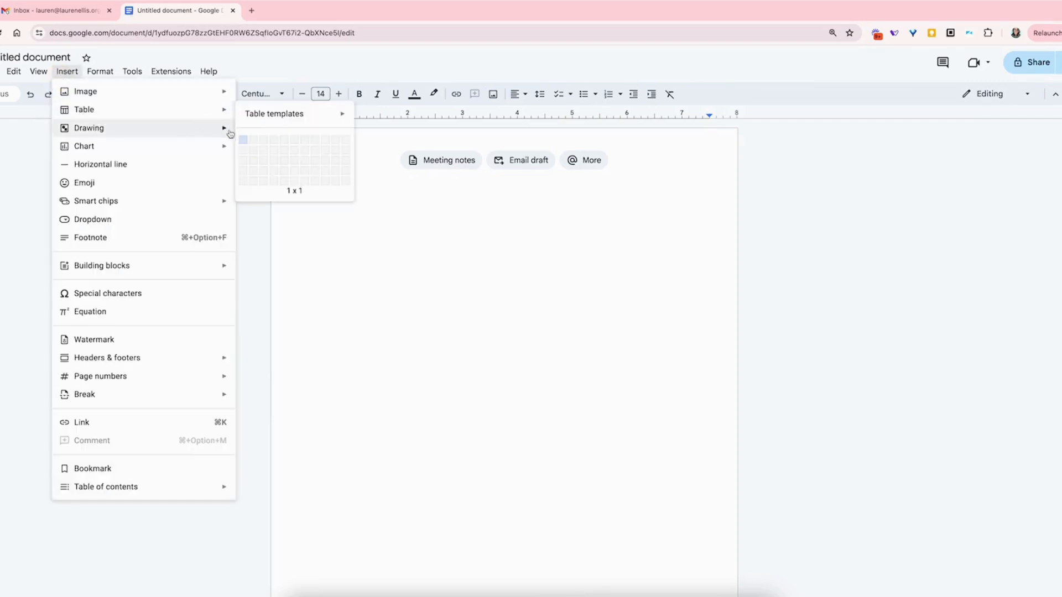
{"action": "mouse_move", "coordinate": [188, 111]}
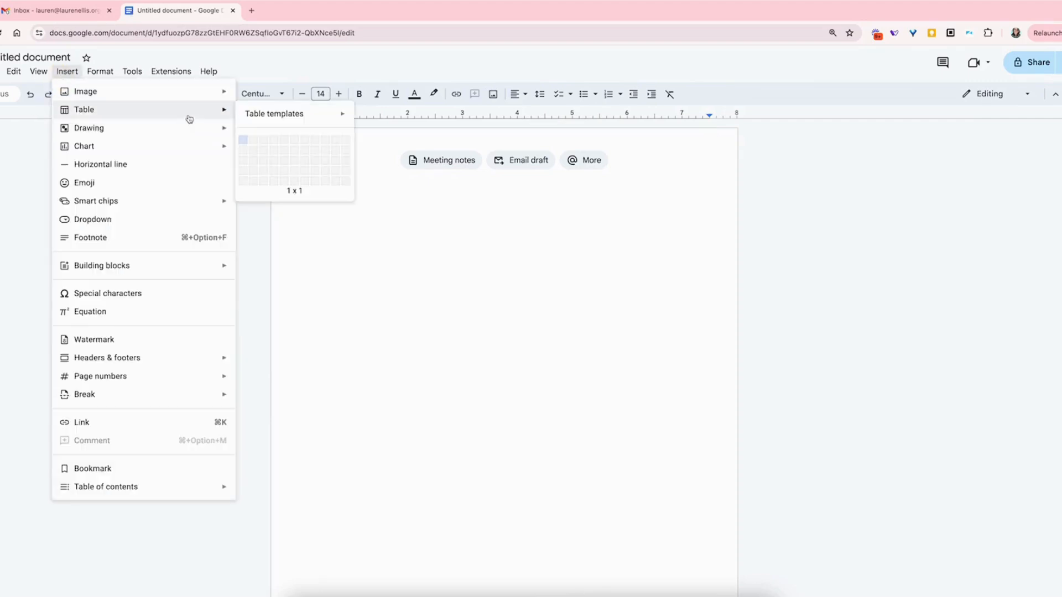
{"action": "left_click", "coordinate": [251, 143]}
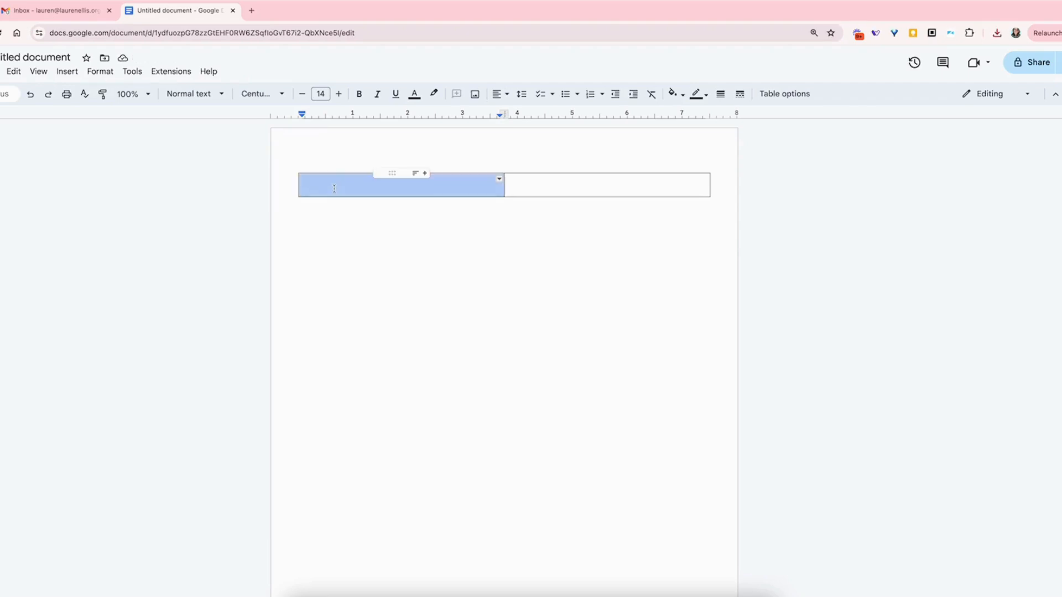
Insert the photo image-56 (1).jpg from the Downloads folder into the table's first cell.
{"action": "left_click", "coordinate": [334, 188]}
{"action": "left_click", "coordinate": [67, 71]}
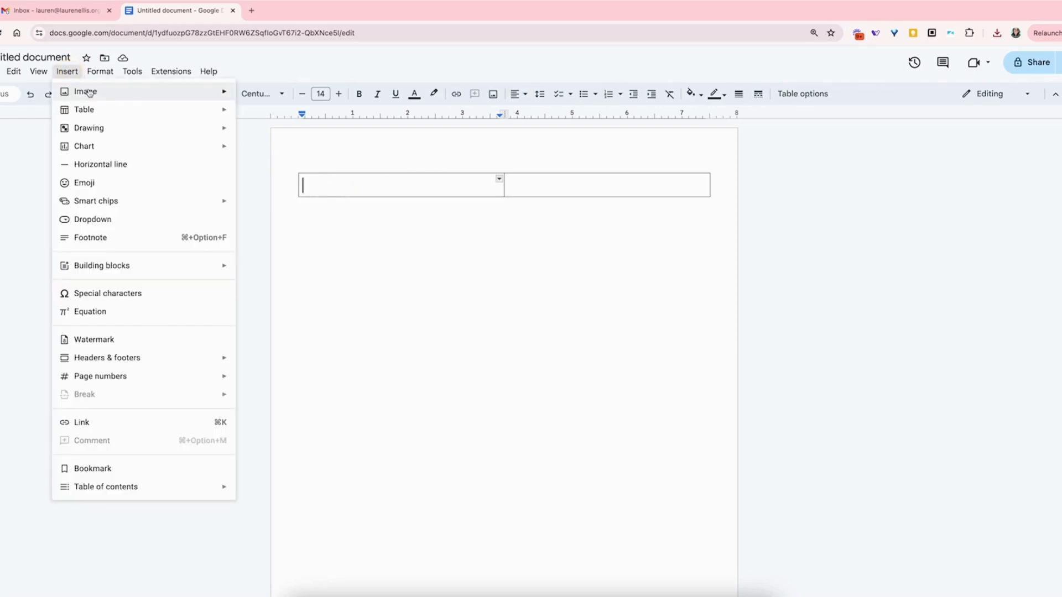
{"action": "mouse_move", "coordinate": [88, 92]}
{"action": "left_click", "coordinate": [332, 95]}
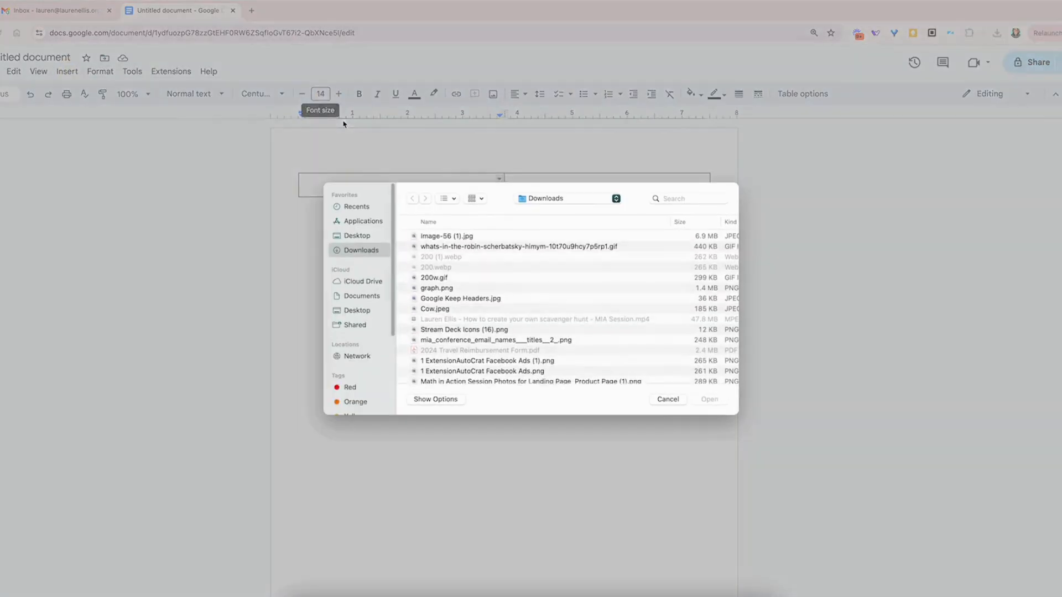
{"action": "double_click", "coordinate": [440, 236]}
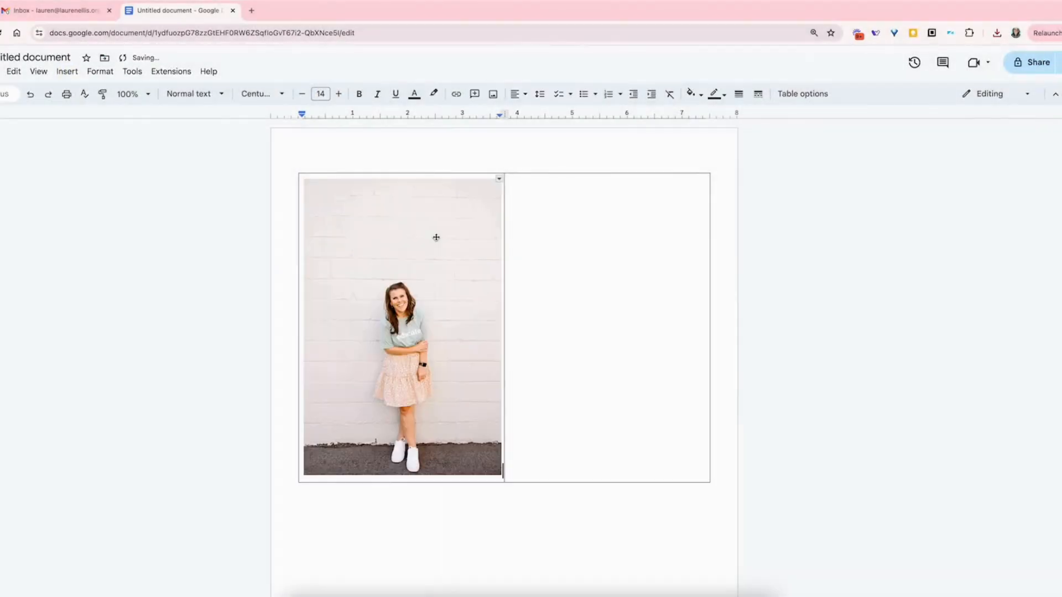
Shrink the photo proportionally to about 1.1 inches wide and narrow the table's first column to fit it.
{"action": "left_click", "coordinate": [491, 458]}
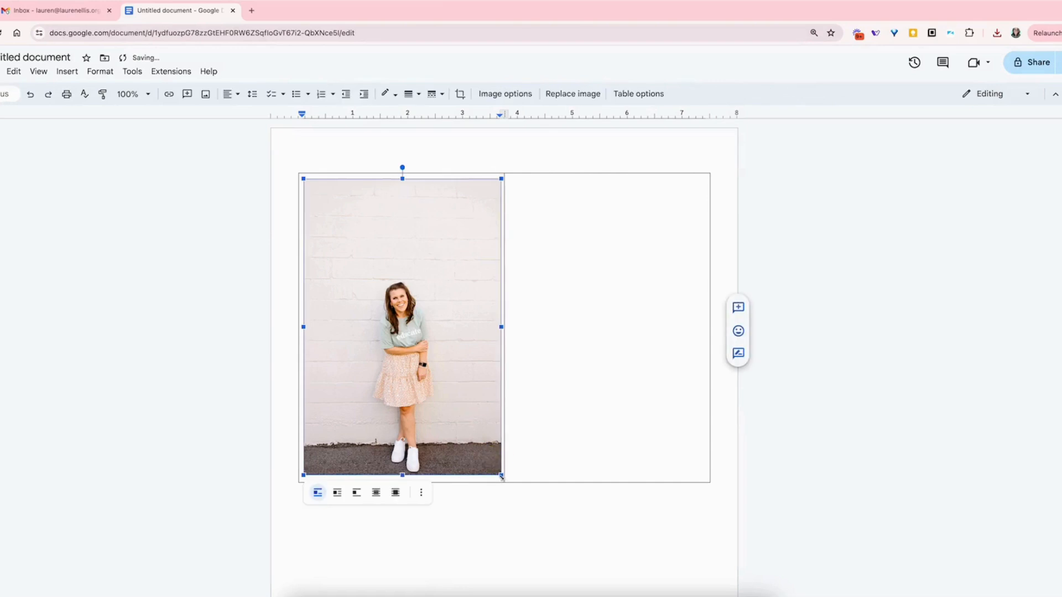
{"action": "left_click_drag", "start_coordinate": [501, 476], "coordinate": [364, 268]}
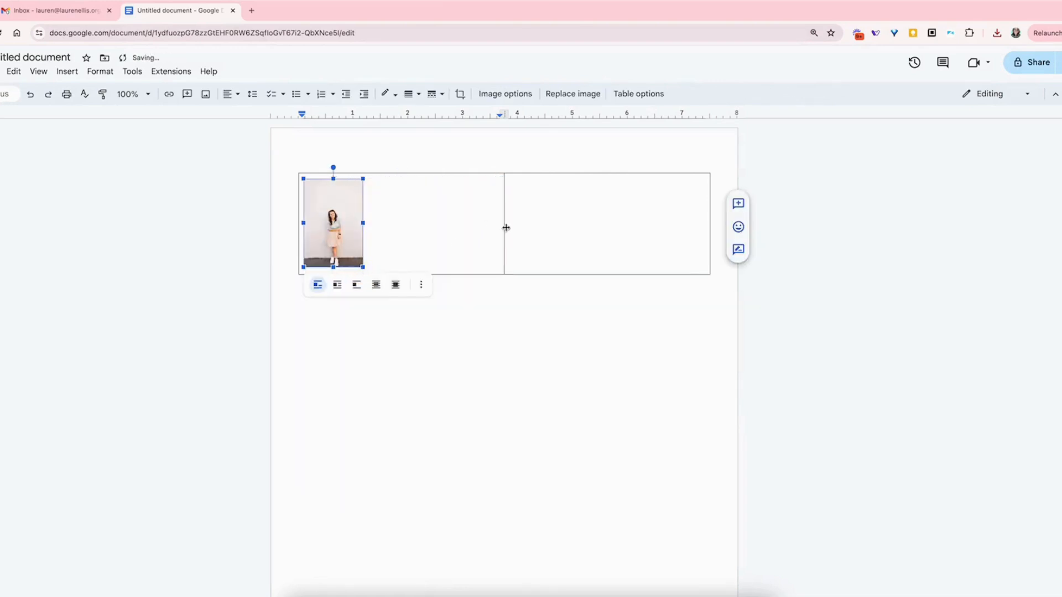
{"action": "left_click_drag", "start_coordinate": [505, 227], "coordinate": [374, 226]}
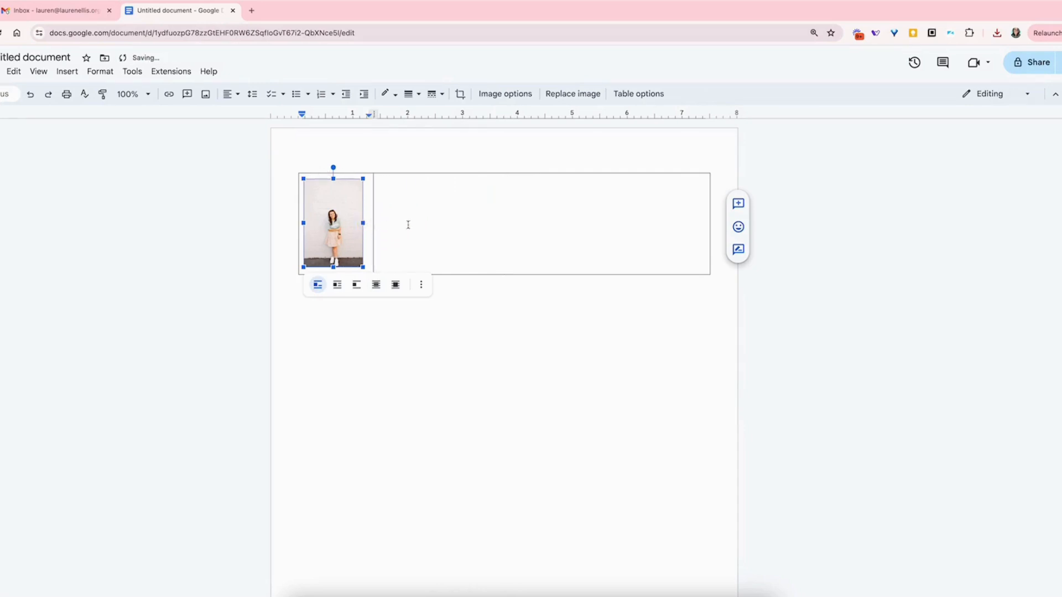
Enter the signature owner's full name in the second cell, with the job title "Assistant Principal" on the line below.
{"action": "double_click", "coordinate": [479, 217]}
{"action": "left_click", "coordinate": [448, 208]}
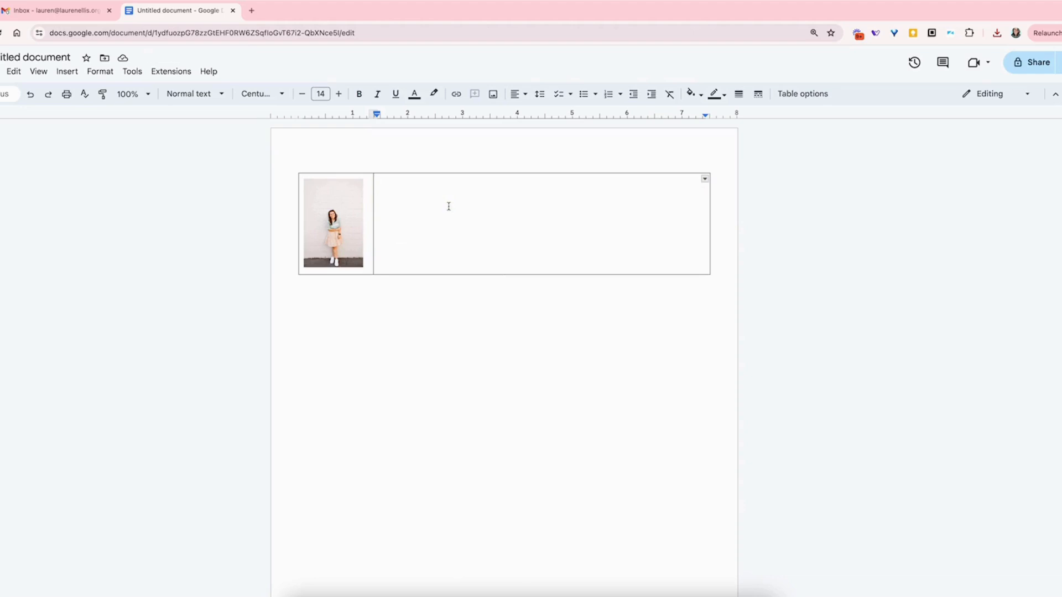
{"action": "type", "text": "Lauren ELli"}
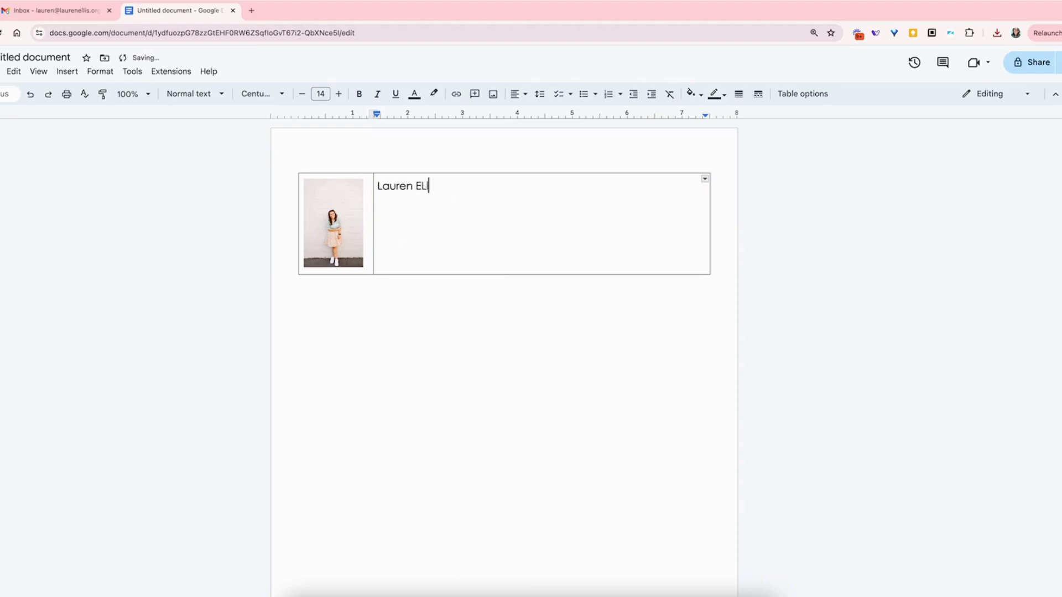
{"action": "key", "text": "BackSpace"}
{"action": "key", "text": "BackSpace"}
{"action": "key", "text": "BackSpace"}
{"action": "type", "text": "llis"}
{"action": "key", "text": "Return"}
{"action": "type", "text": "Assistant Princip"}
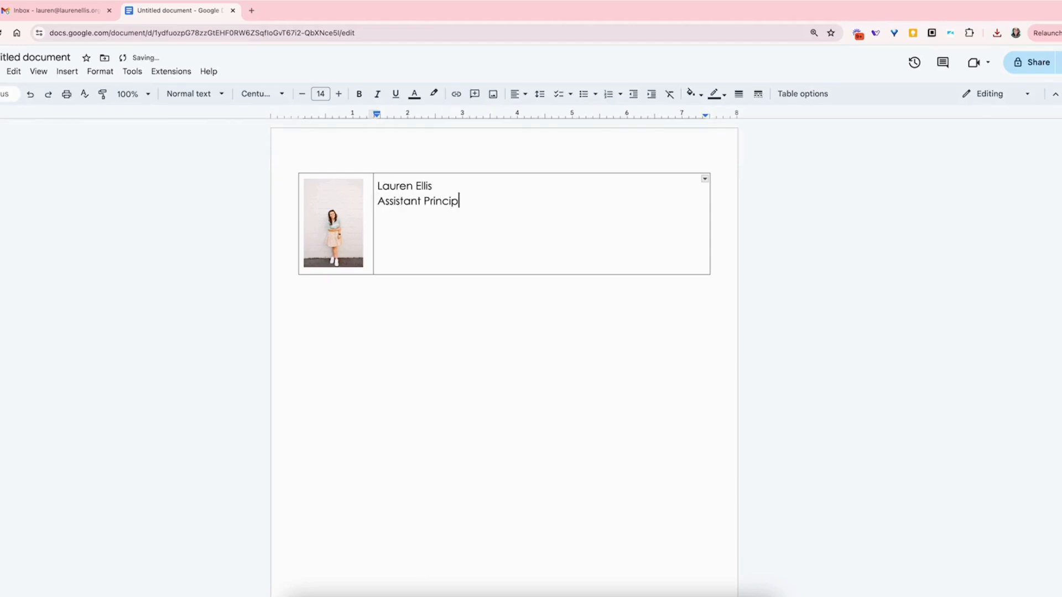
{"action": "type", "text": "al"}
Leave a blank line under the job title and add the link labels "Website | YouTube | Instagram | TpT".
{"action": "key", "text": "Return"}
{"action": "key", "text": "Return"}
{"action": "type", "text": "Website"}
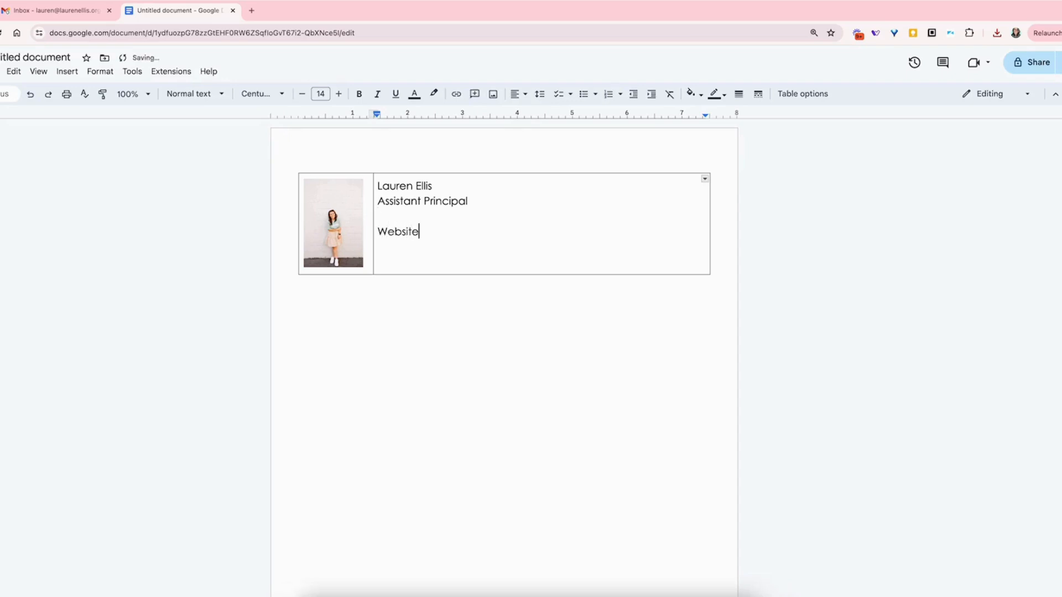
{"action": "type", "text": " \\"}
{"action": "key", "text": "BackSpace"}
{"action": "type", "text": "|"}
{"action": "type", "text": " YouTube"}
{"action": "type", "text": " \\ I"}
{"action": "key", "text": "BackSpace"}
{"action": "key", "text": "BackSpace"}
{"action": "key", "text": "BackSpace"}
{"action": "type", "text": "}"}
{"action": "key", "text": "BackSpace"}
{"action": "key", "text": "BackSpace"}
{"action": "type", "text": "| instag"}
{"action": "key", "text": "BackSpace"}
{"action": "key", "text": "BackSpace"}
{"action": "key", "text": "BackSpace"}
{"action": "key", "text": "BackSpace"}
{"action": "key", "text": "BackSpace"}
{"action": "key", "text": "BackSpace"}
{"action": "type", "text": "Instagra"}
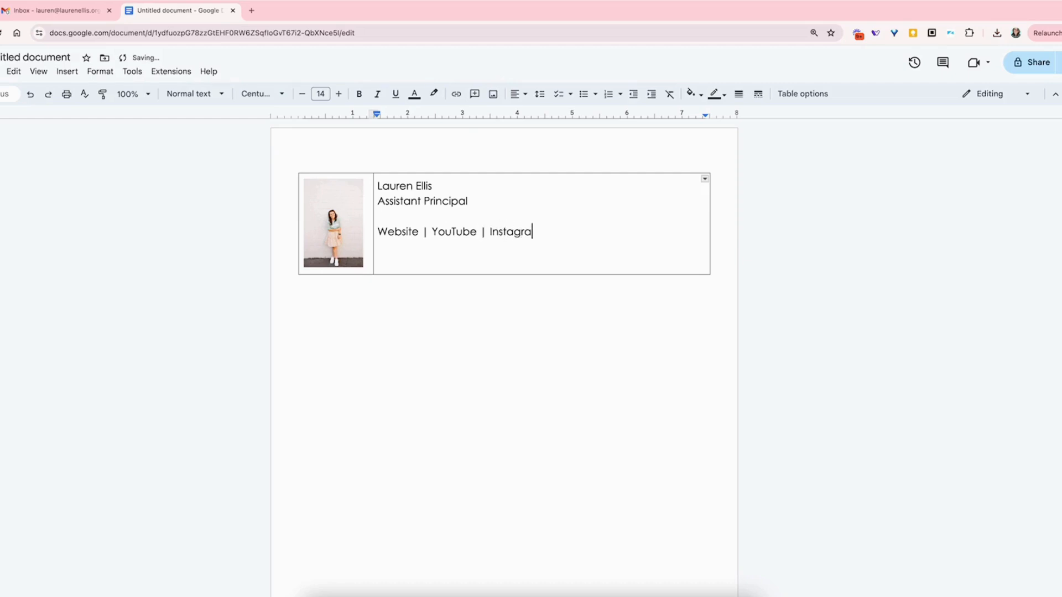
{"action": "type", "text": "m | TpT"}
{"action": "left_click_drag", "start_coordinate": [418, 233], "coordinate": [385, 233]}
{"action": "right_click", "coordinate": [386, 232]}
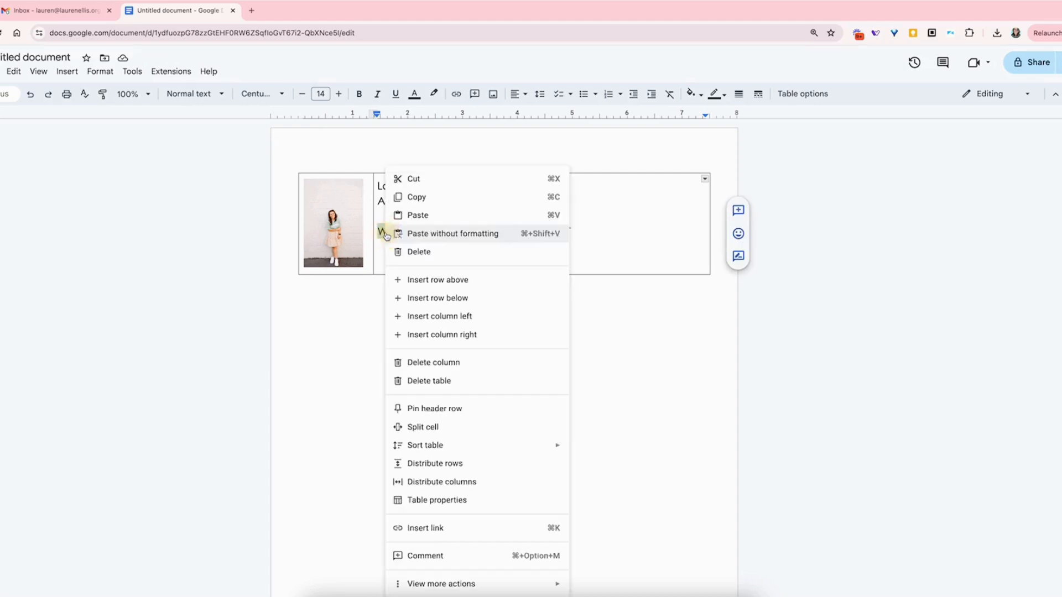
{"action": "left_click", "coordinate": [382, 233]}
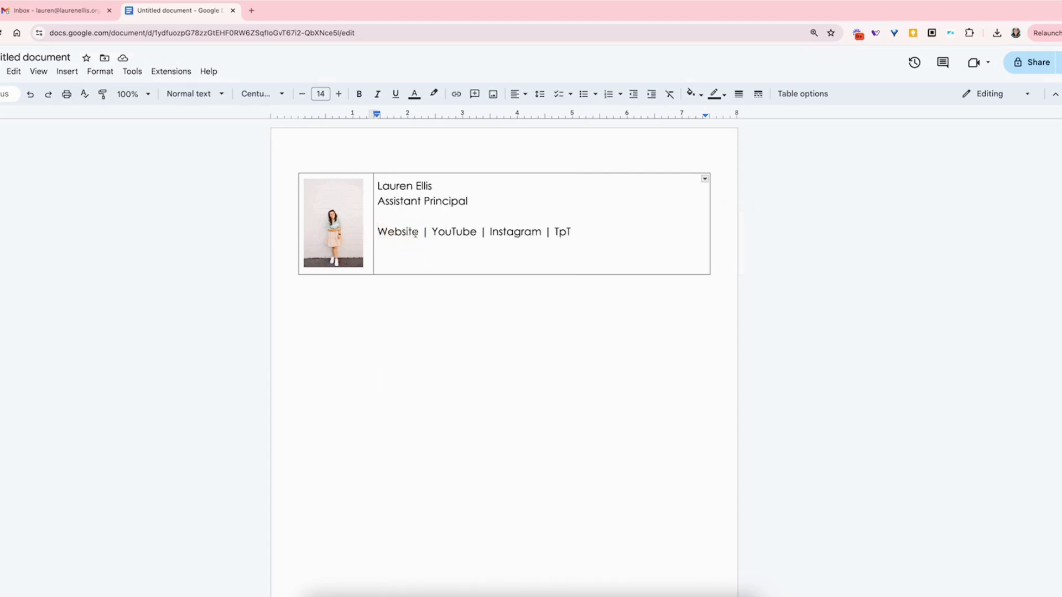
Hyperlink the word "Website" to the signature owner's website address.
{"action": "left_click_drag", "start_coordinate": [418, 232], "coordinate": [382, 232]}
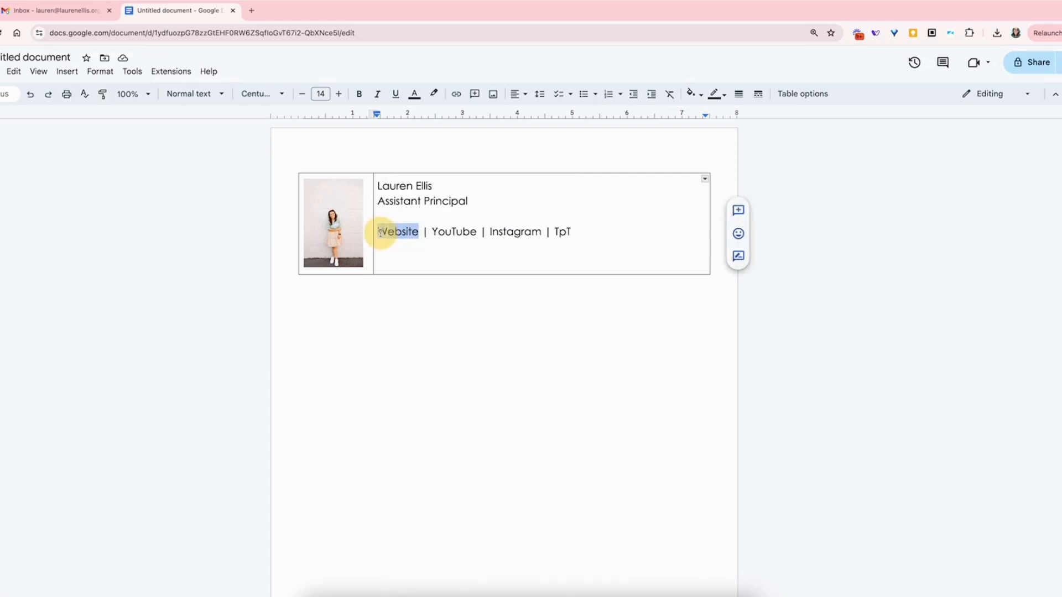
{"action": "key", "text": "ctrl+k"}
{"action": "type", "text": "laurenellis.org"}
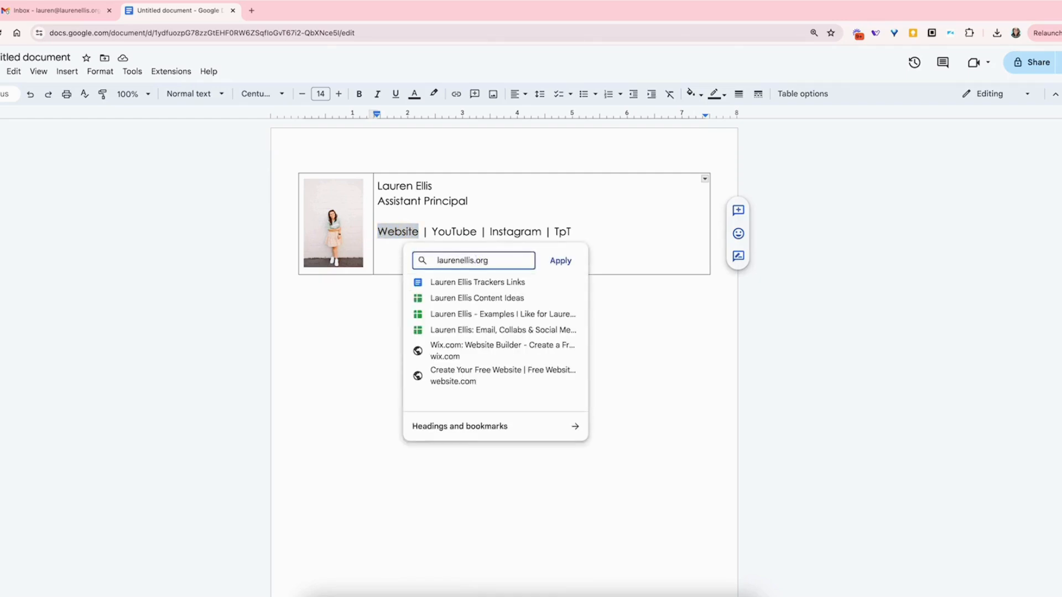
{"action": "key", "text": "Return"}
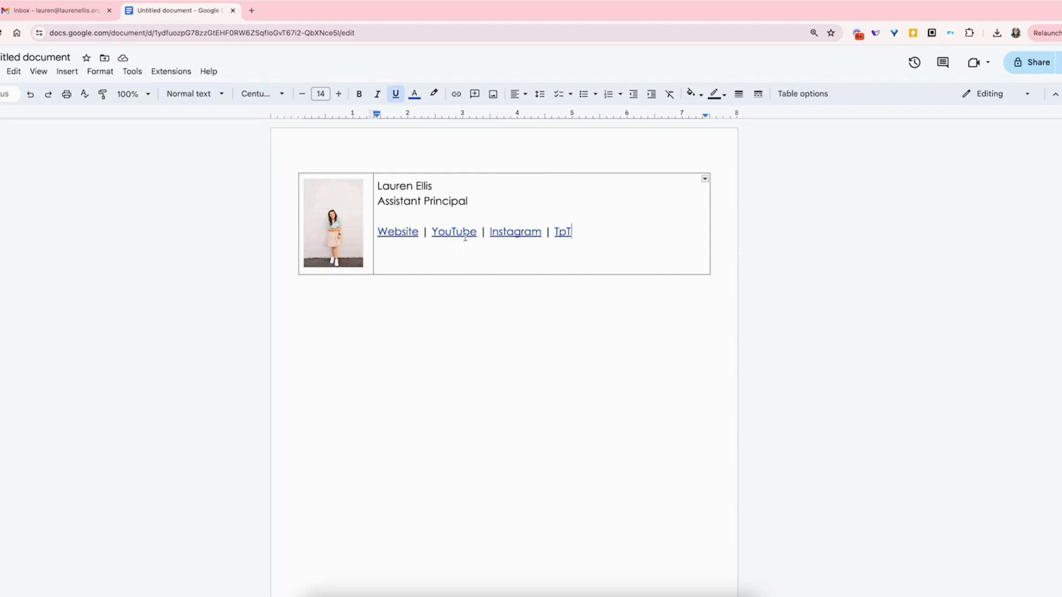
Recolor the "Website" link text light purple and the "YouTube" link text light green.
{"action": "double_click", "coordinate": [393, 232]}
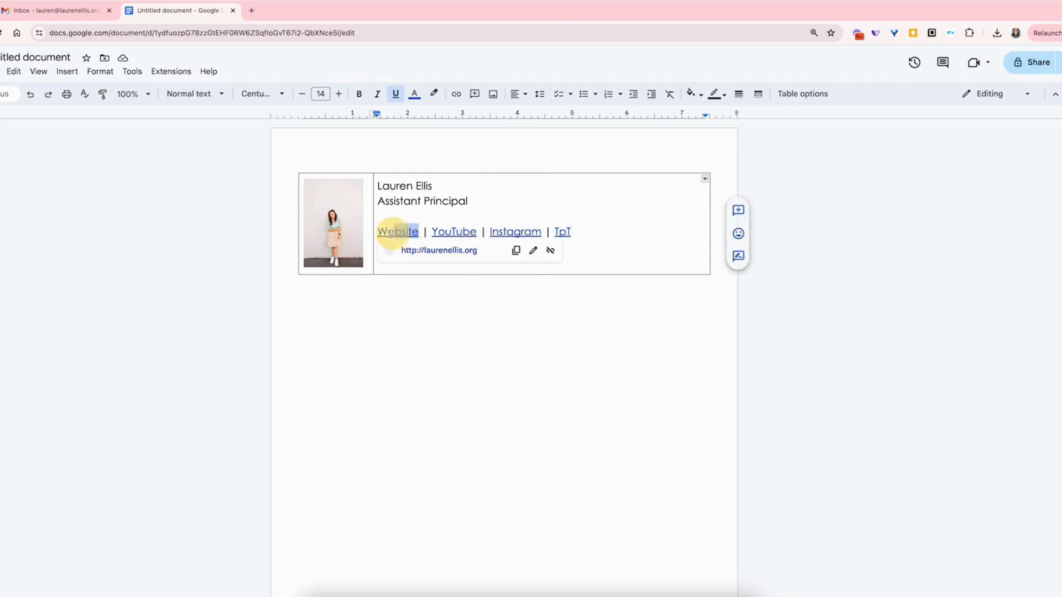
{"action": "left_click", "coordinate": [414, 93]}
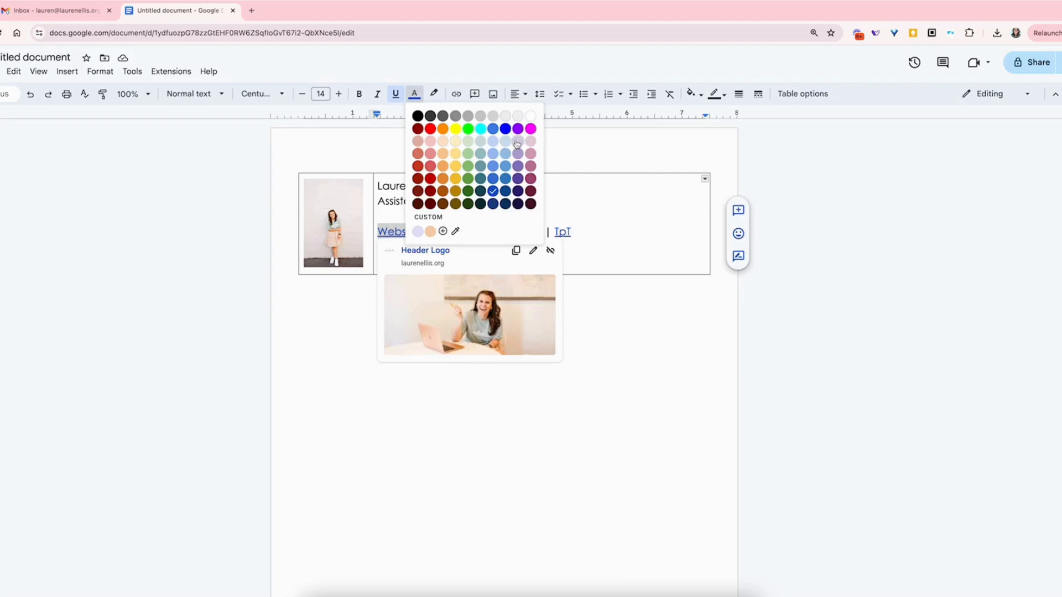
{"action": "left_click", "coordinate": [518, 166]}
{"action": "left_click_drag", "start_coordinate": [477, 233], "coordinate": [431, 233]}
{"action": "left_click", "coordinate": [421, 96]}
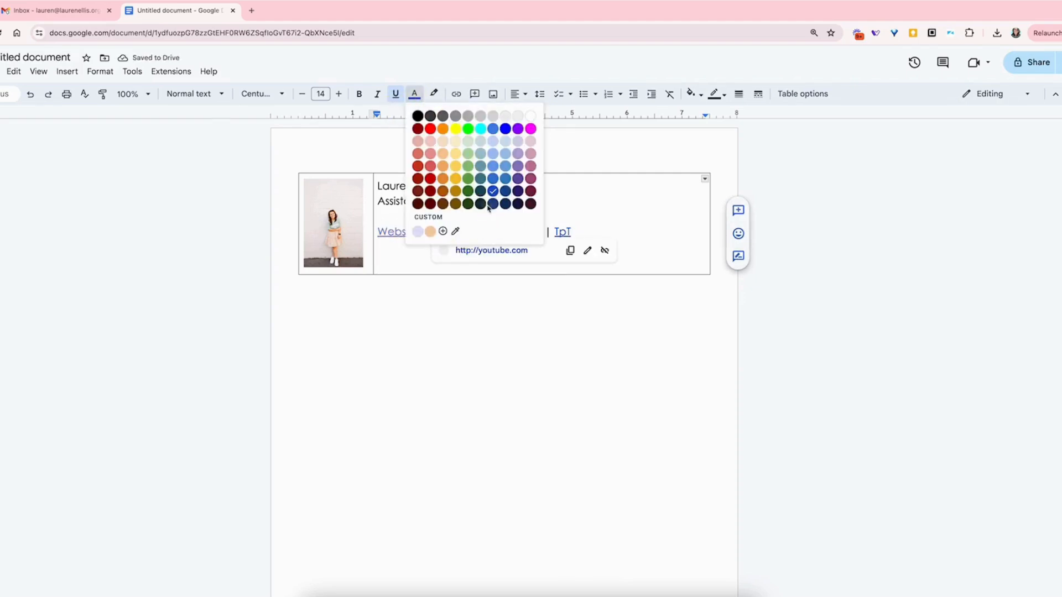
{"action": "left_click", "coordinate": [468, 166]}
Recolor the "Instagram" link text light orange and the "TpT" link text dark magenta.
{"action": "left_click_drag", "start_coordinate": [543, 233], "coordinate": [487, 232]}
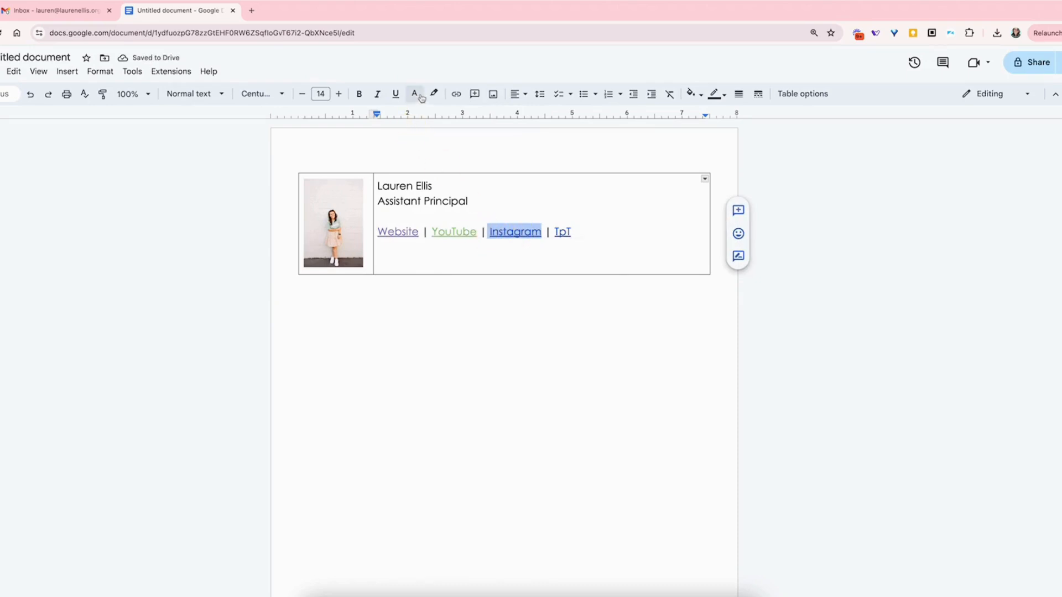
{"action": "left_click", "coordinate": [414, 94]}
{"action": "left_click", "coordinate": [443, 159]}
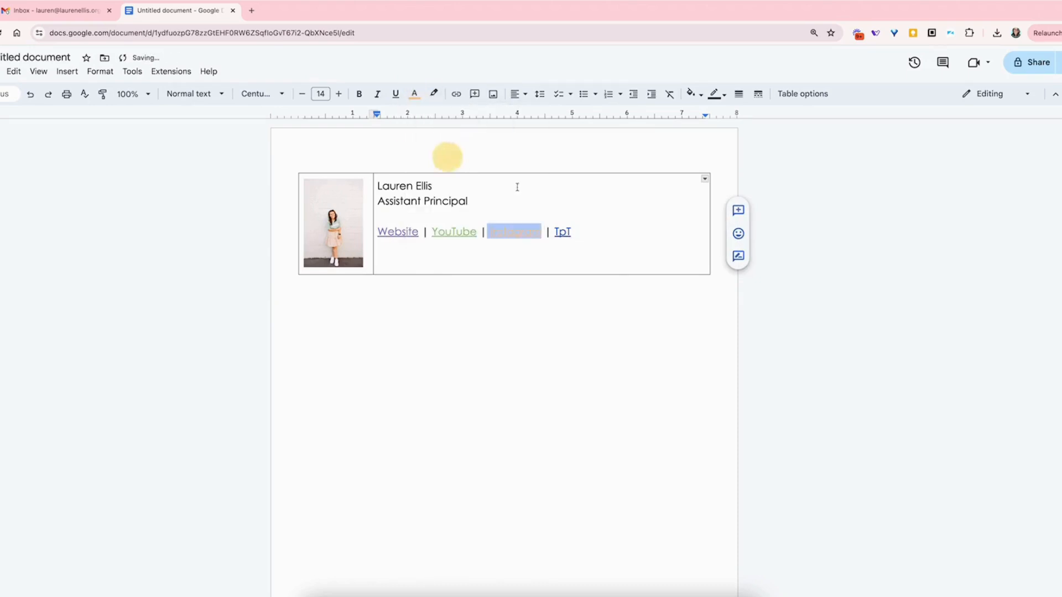
{"action": "left_click", "coordinate": [564, 232]}
{"action": "double_click", "coordinate": [561, 232]}
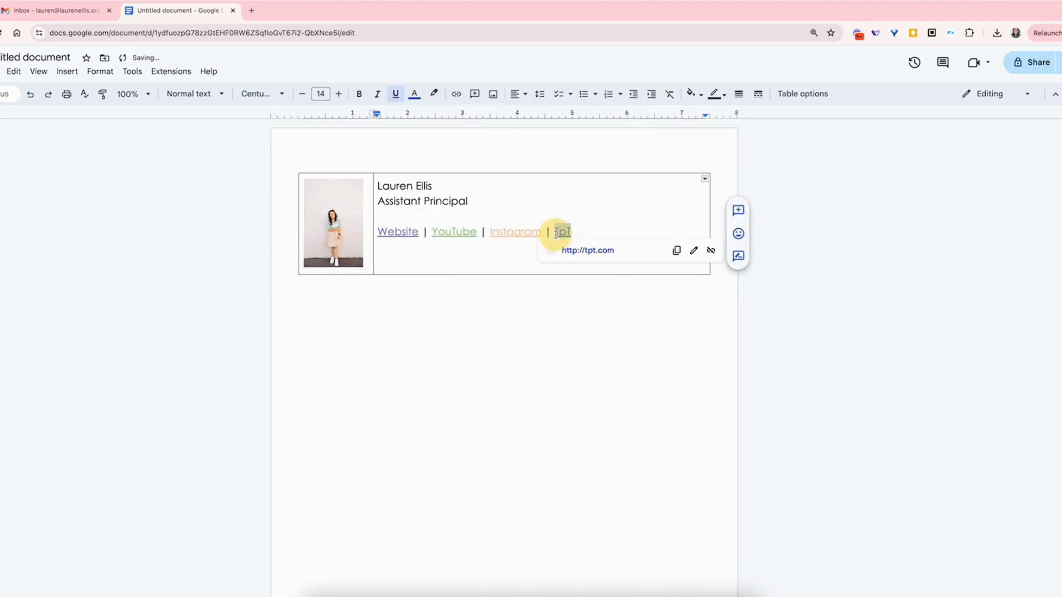
{"action": "left_click", "coordinate": [414, 93]}
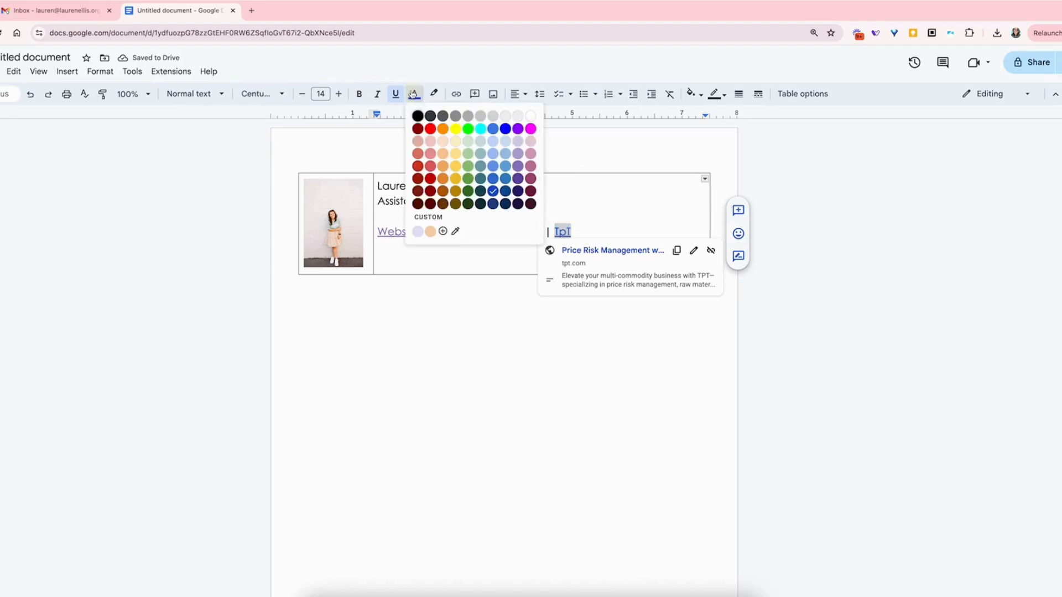
{"action": "left_click", "coordinate": [531, 178]}
Start a new empty line below the row of links in the second cell.
{"action": "left_click", "coordinate": [522, 257]}
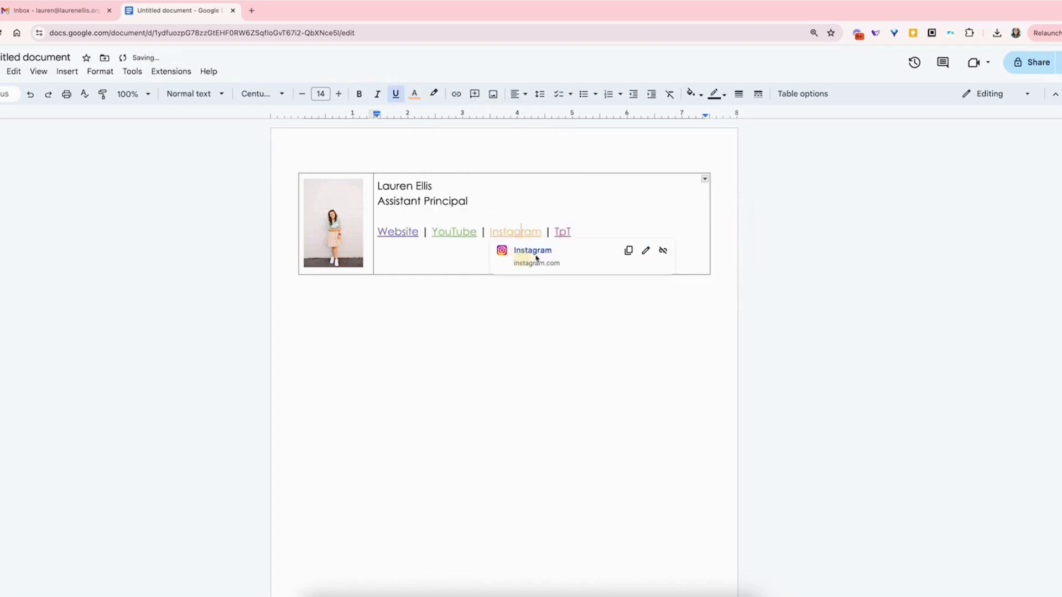
{"action": "double_click", "coordinate": [586, 228]}
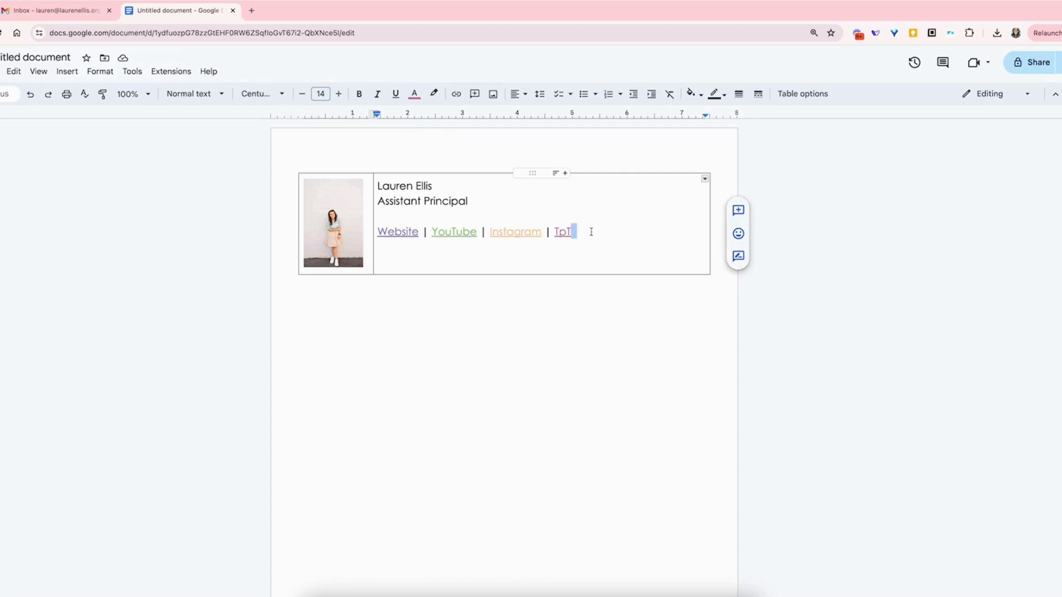
{"action": "key", "text": "Return"}
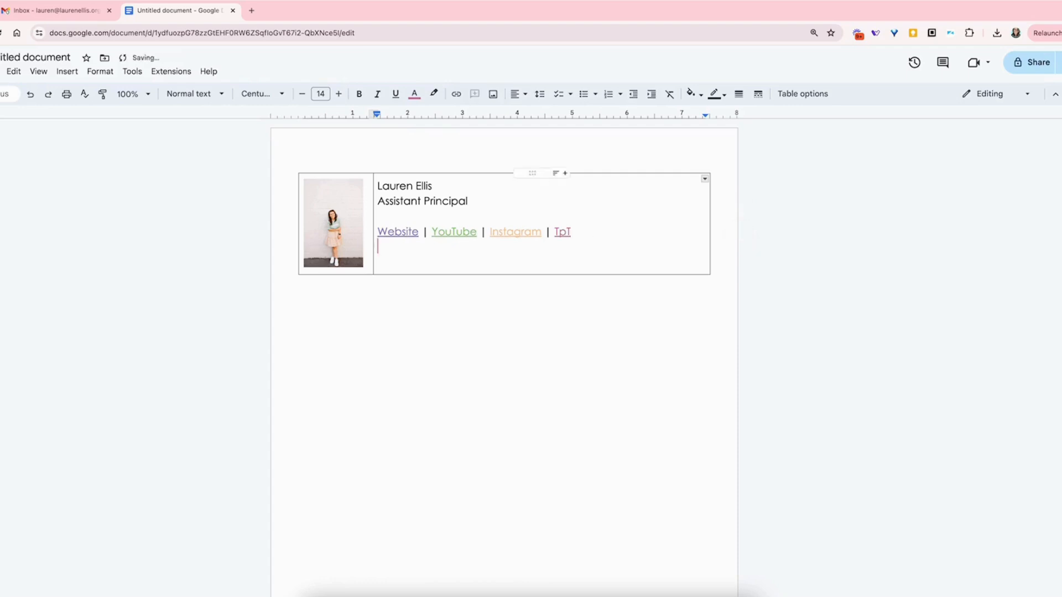
Search Google for "website icon" in a new browser tab and show only the image results.
{"action": "left_click", "coordinate": [252, 11]}
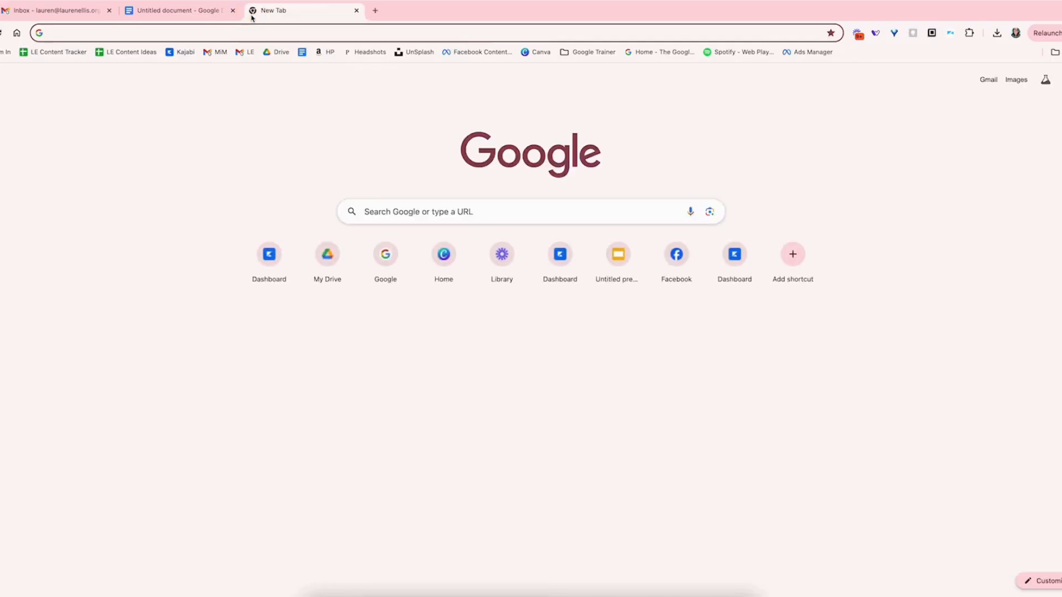
{"action": "type", "text": "Website ir"}
{"action": "key", "text": "BackSpace"}
{"action": "type", "text": "con"}
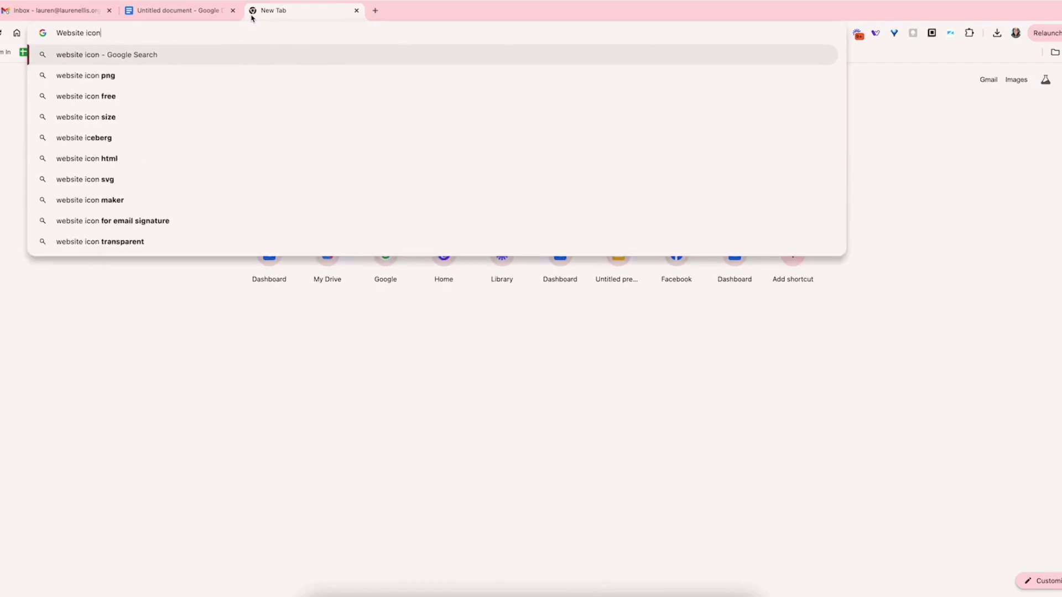
{"action": "key", "text": "Return"}
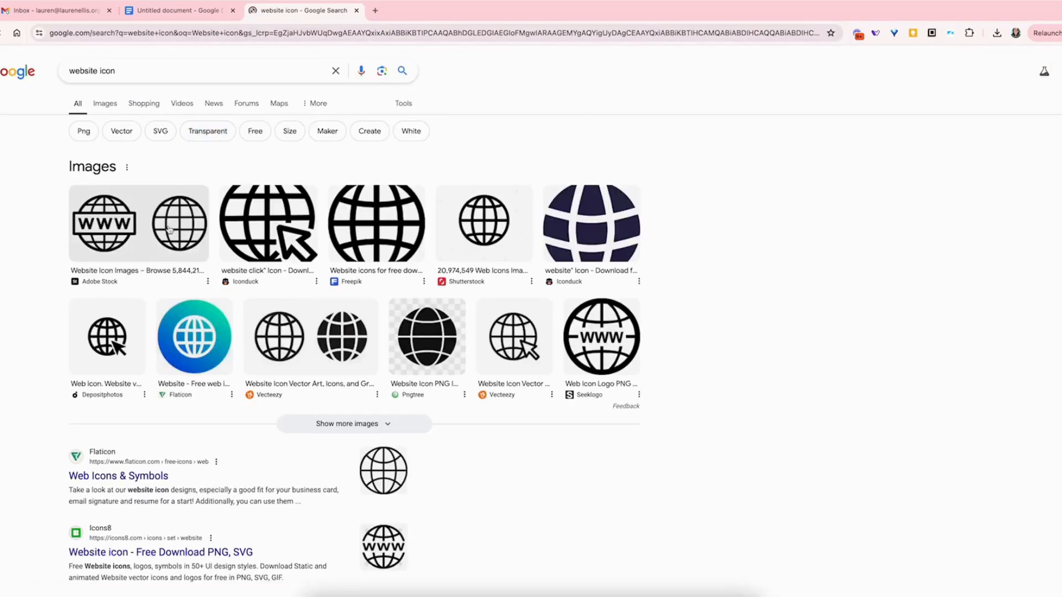
{"action": "left_click", "coordinate": [105, 104]}
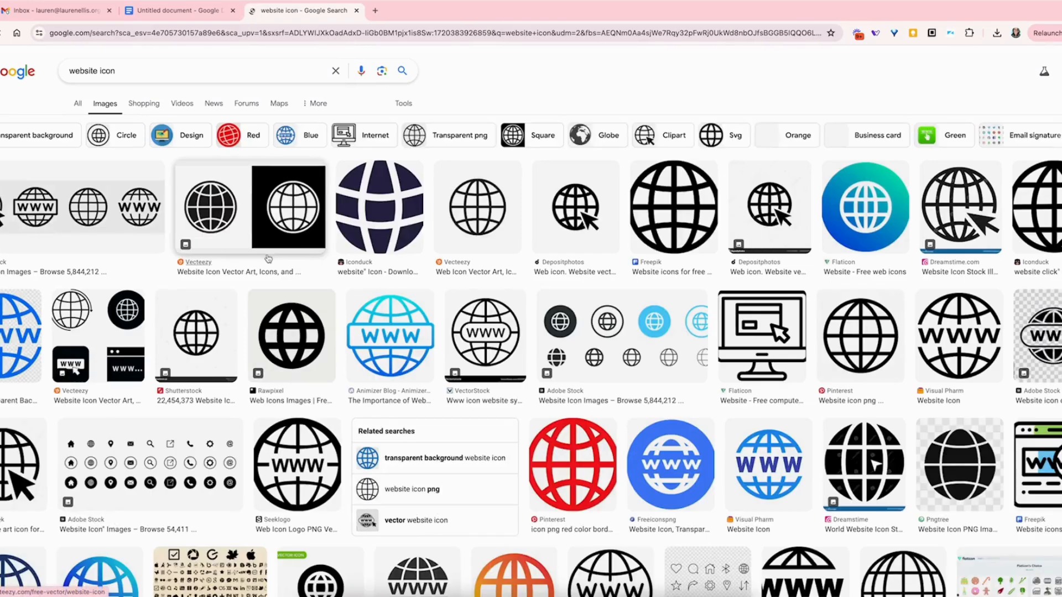
Copy the black outlined globe icon from the image results and paste it on the empty line below the links in the document.
{"action": "left_click", "coordinate": [475, 231]}
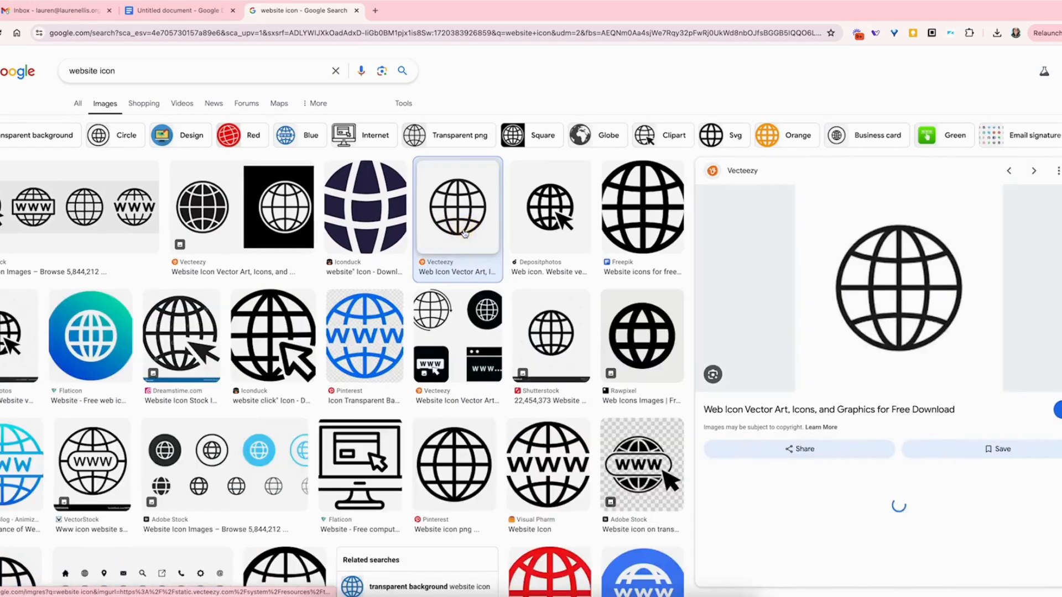
{"action": "right_click", "coordinate": [844, 286]}
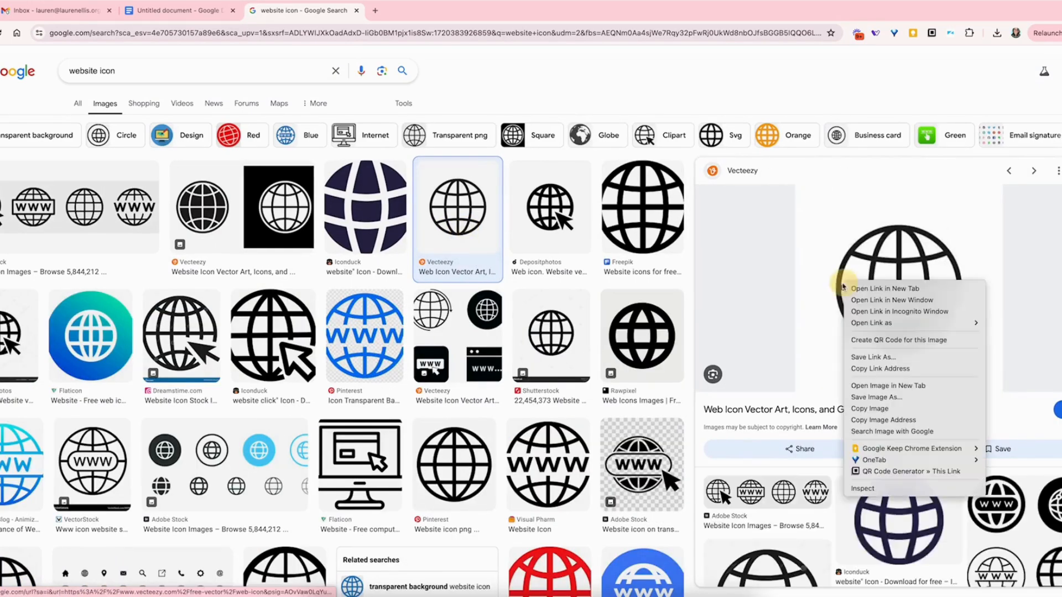
{"action": "left_click", "coordinate": [884, 410]}
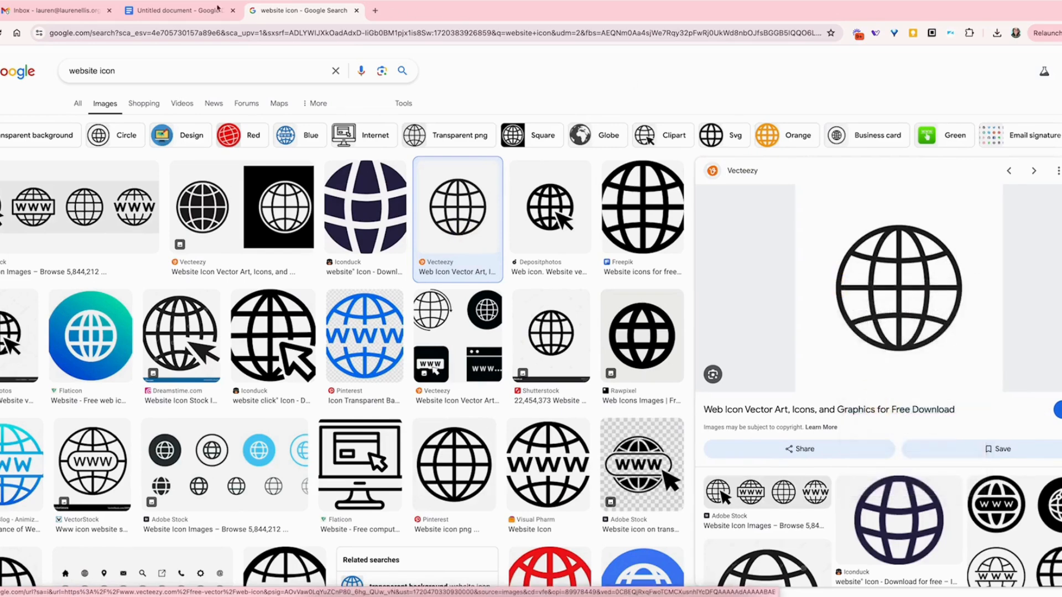
{"action": "left_click", "coordinate": [177, 10]}
{"action": "left_click", "coordinate": [383, 264]}
{"action": "right_click", "coordinate": [383, 264]}
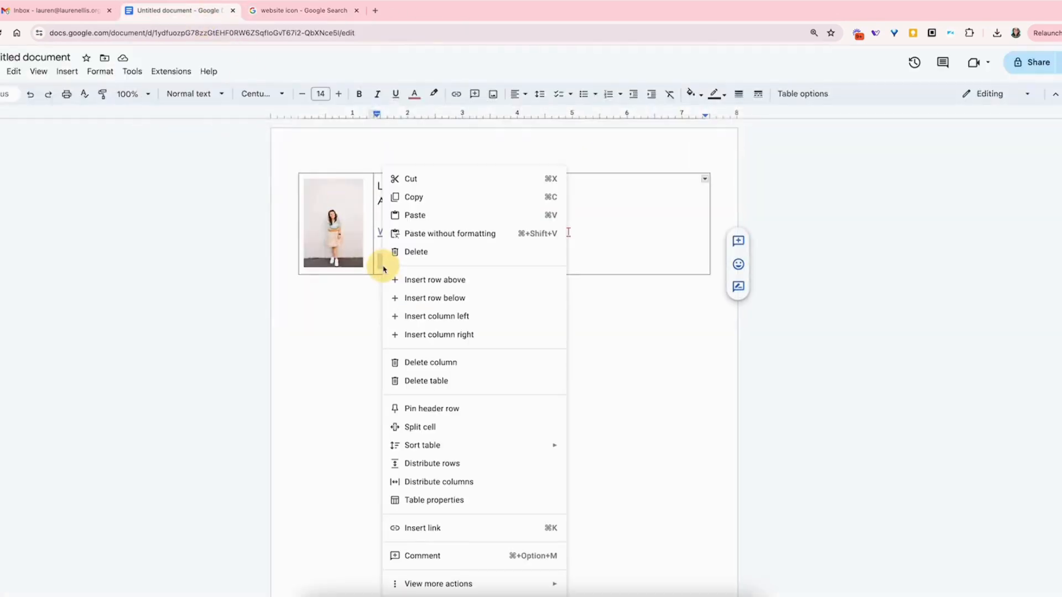
{"action": "left_click", "coordinate": [418, 215]}
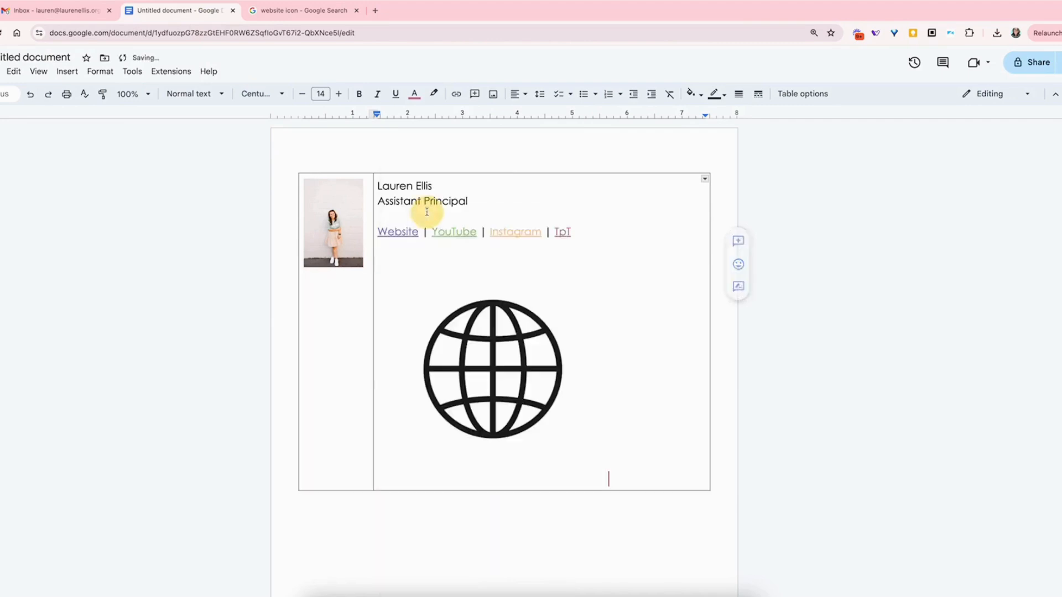
Crop the empty margins off the globe image and shrink it to a small icon about 0.75 inch wide.
{"action": "left_click", "coordinate": [529, 375]}
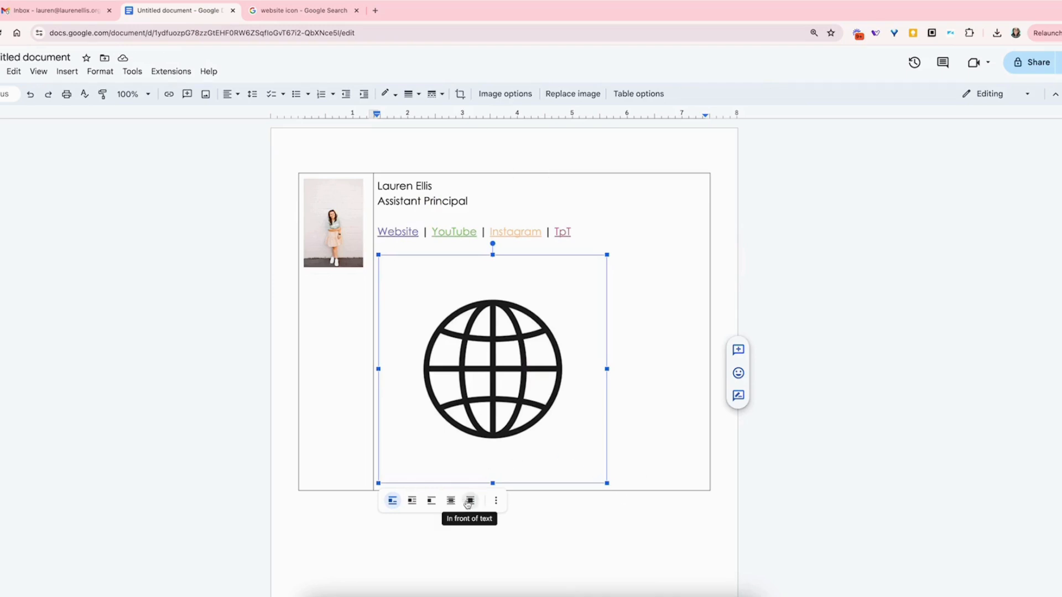
{"action": "left_click", "coordinate": [460, 93]}
{"action": "left_click_drag", "start_coordinate": [381, 259], "coordinate": [415, 297]}
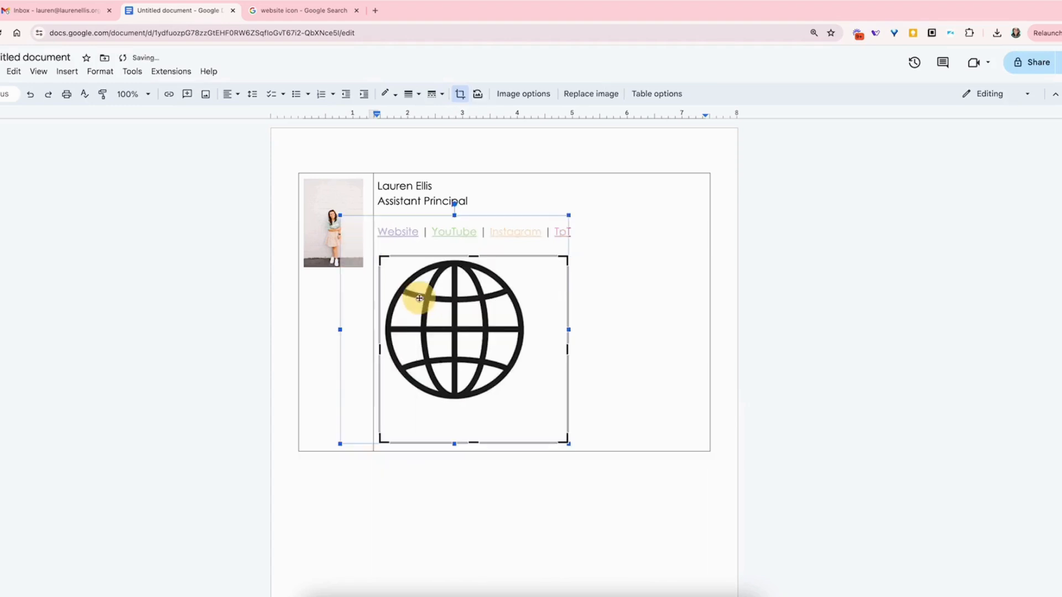
{"action": "left_click_drag", "start_coordinate": [567, 444], "coordinate": [412, 299]}
{"action": "left_click", "coordinate": [460, 94]}
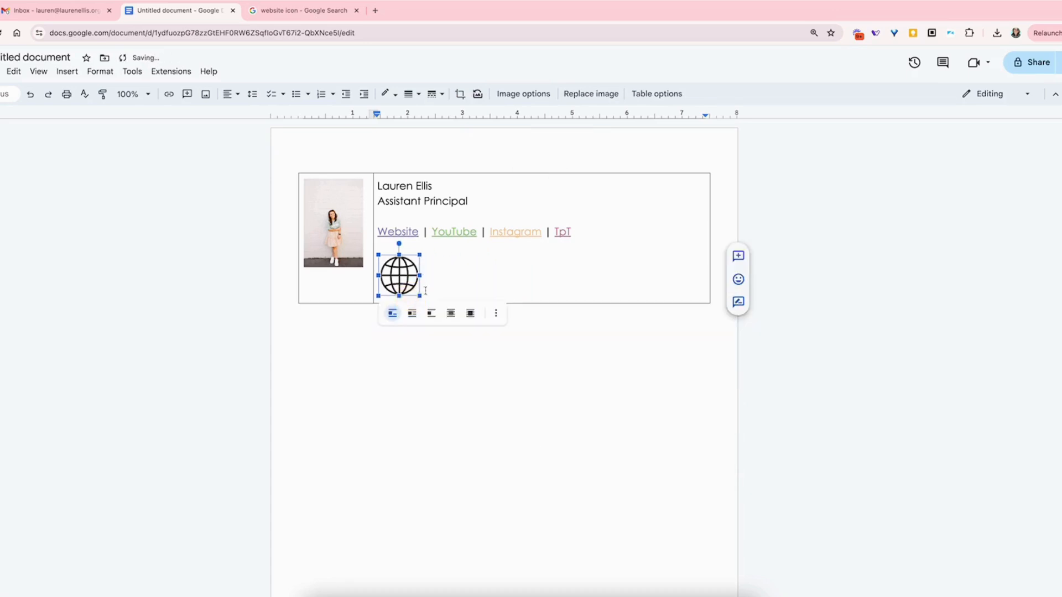
{"action": "left_click", "coordinate": [425, 291]}
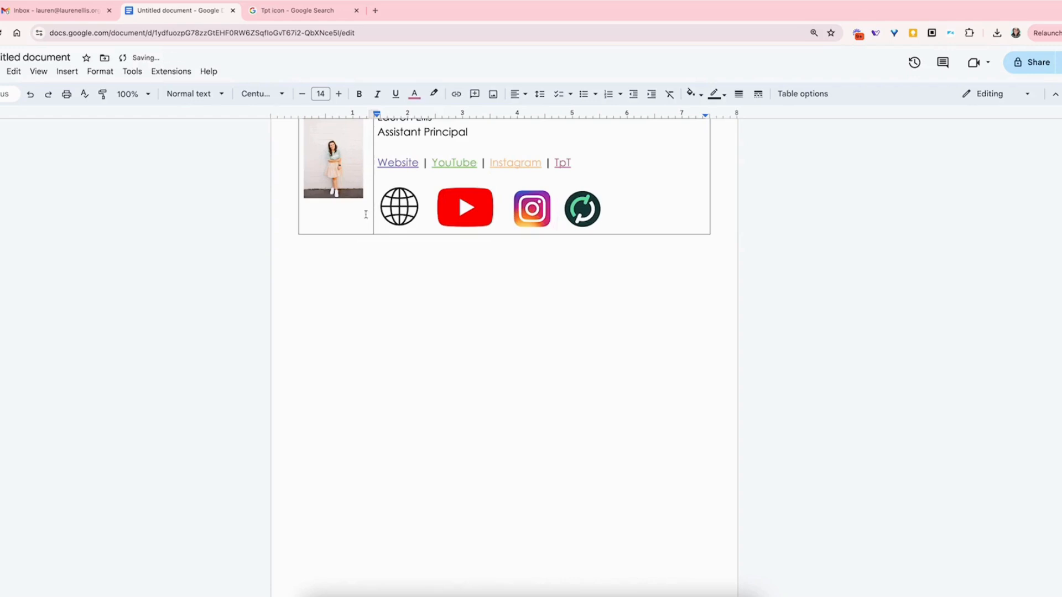
Link the globe icon to the personal website address.
{"action": "left_click", "coordinate": [396, 206]}
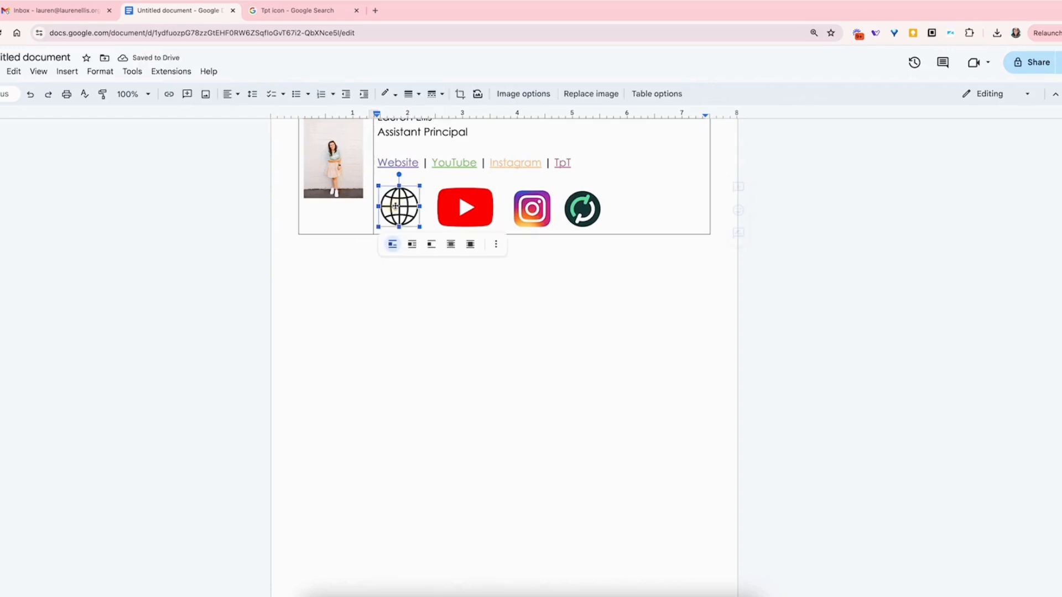
{"action": "right_click", "coordinate": [395, 206]}
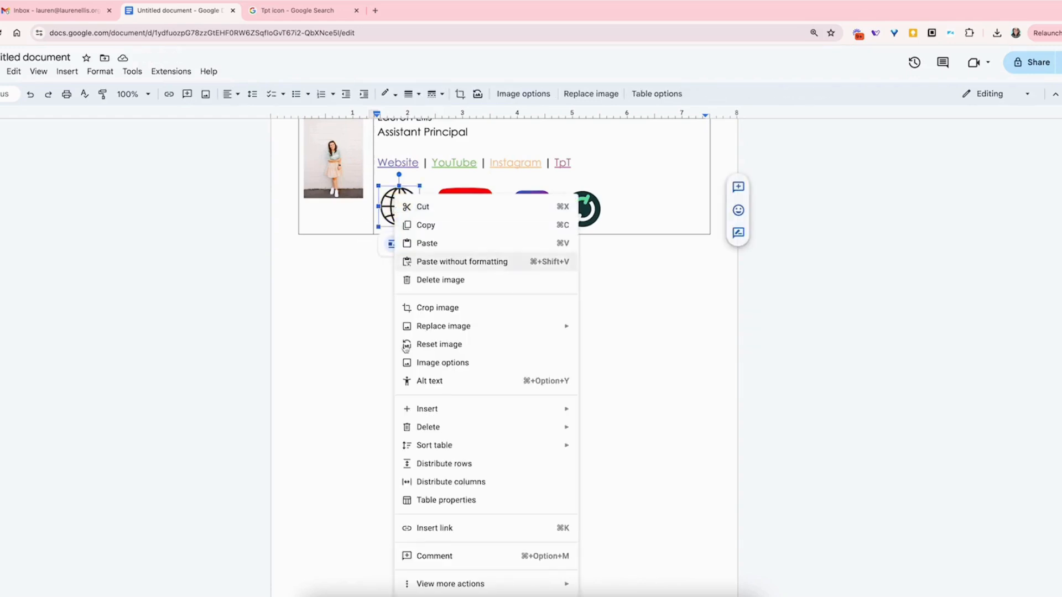
{"action": "mouse_move", "coordinate": [417, 415]}
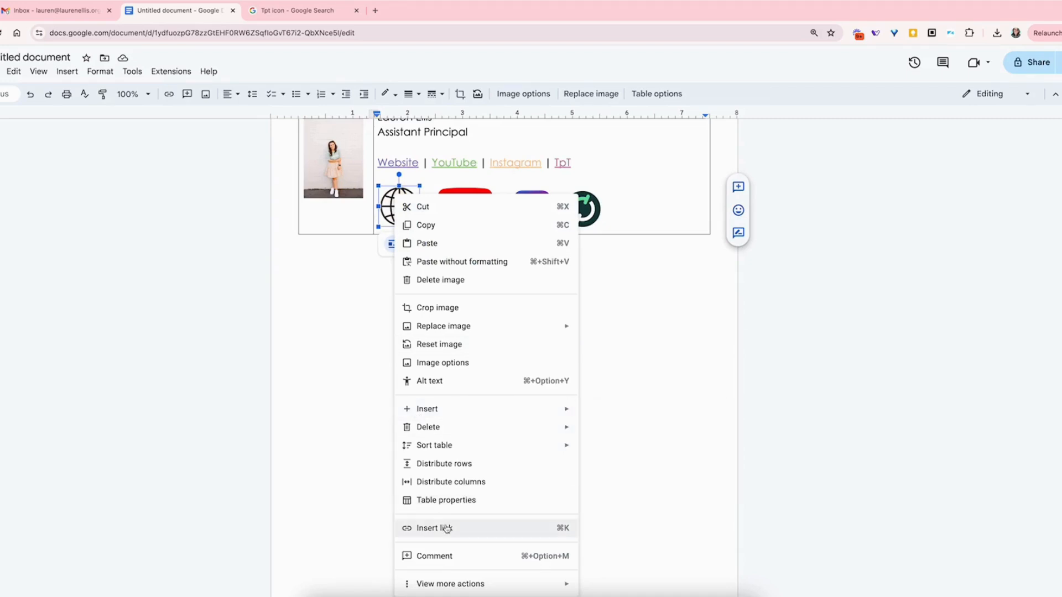
{"action": "left_click", "coordinate": [447, 529]}
{"action": "type", "text": "LaurenE"}
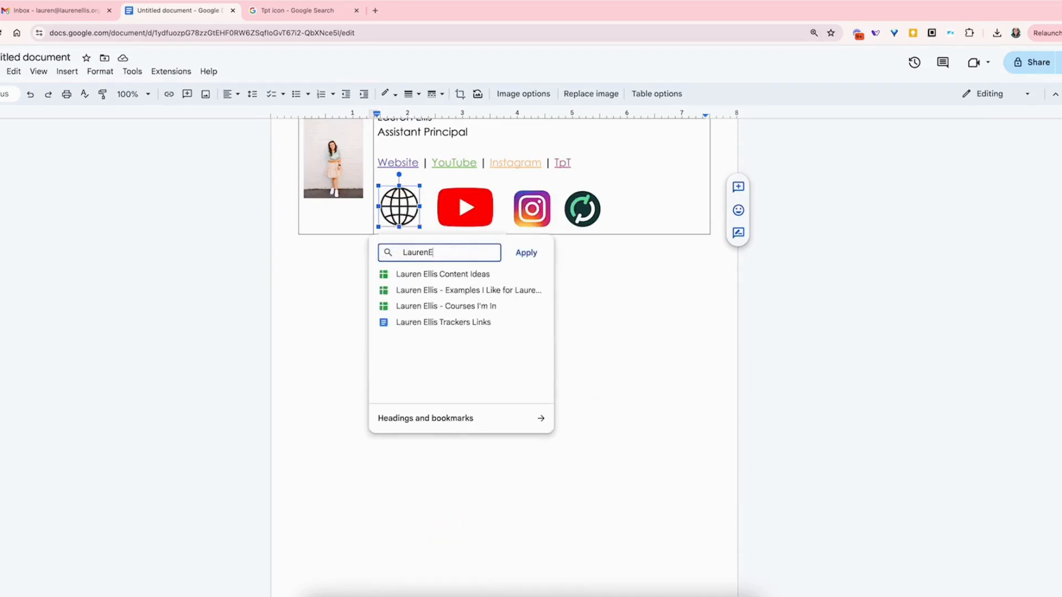
{"action": "type", "text": "llis.Org"}
{"action": "key", "text": "Return"}
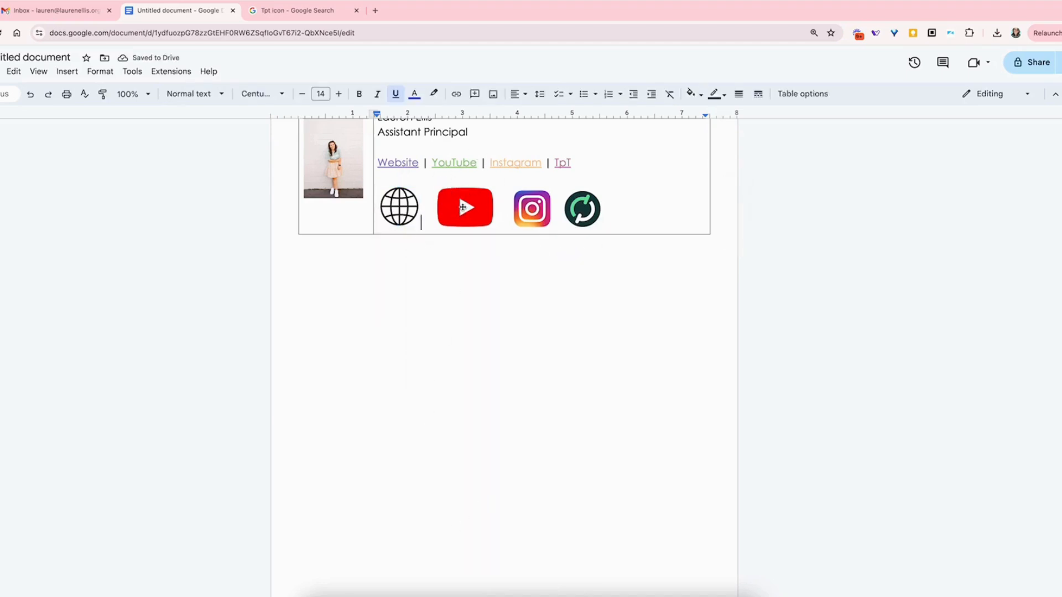
Delete the row of text links and the extra blank line above the icons.
{"action": "left_click", "coordinate": [463, 207]}
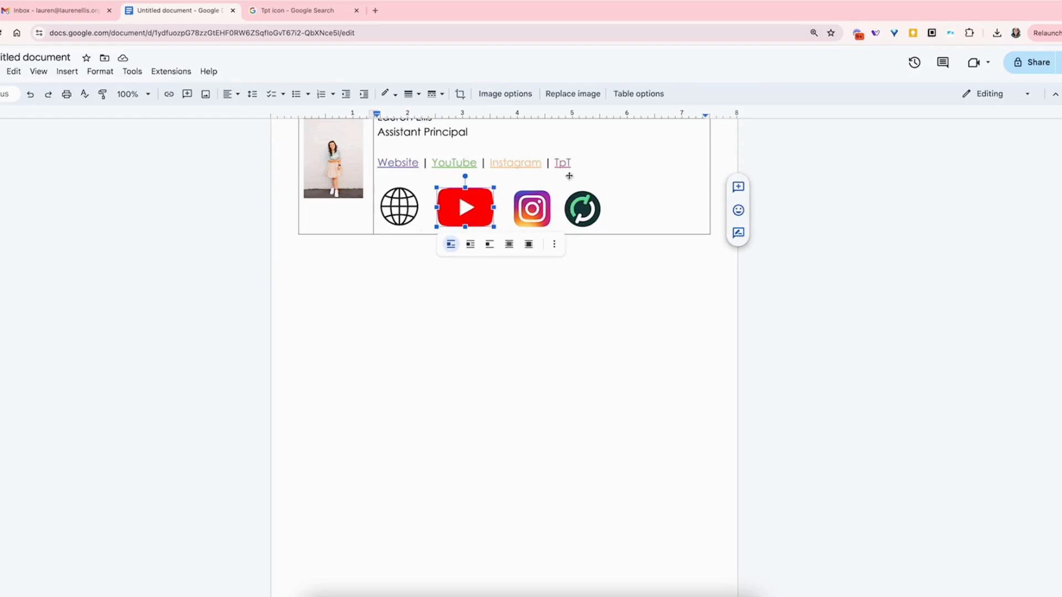
{"action": "left_click_drag", "start_coordinate": [576, 163], "coordinate": [377, 156]}
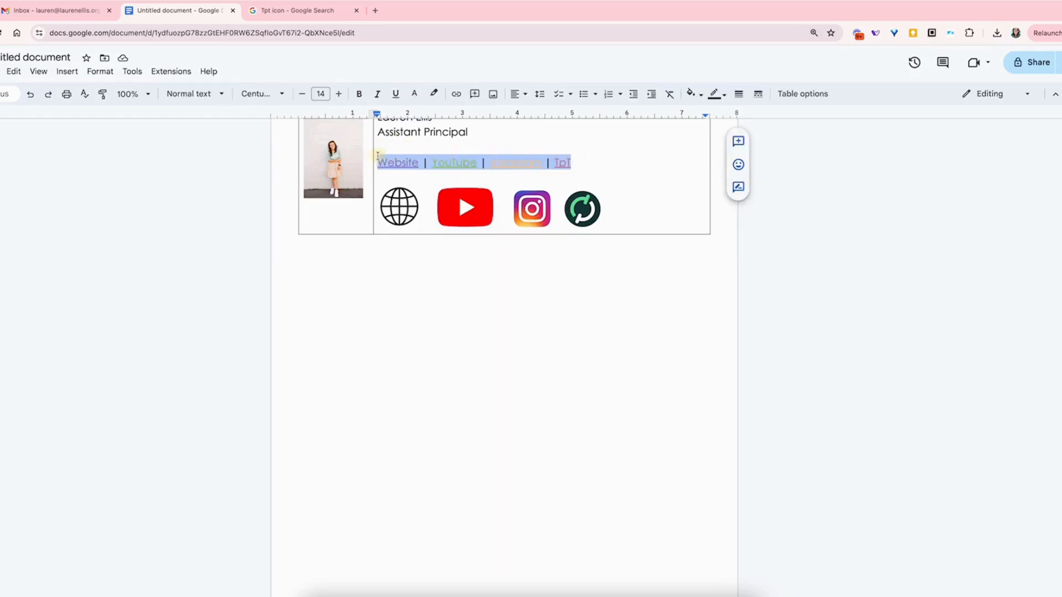
{"action": "key", "text": "BackSpace"}
{"action": "key", "text": "BackSpace"}
{"action": "scroll", "coordinate": [409, 223], "scroll_direction": "up", "scroll_amount": 2}
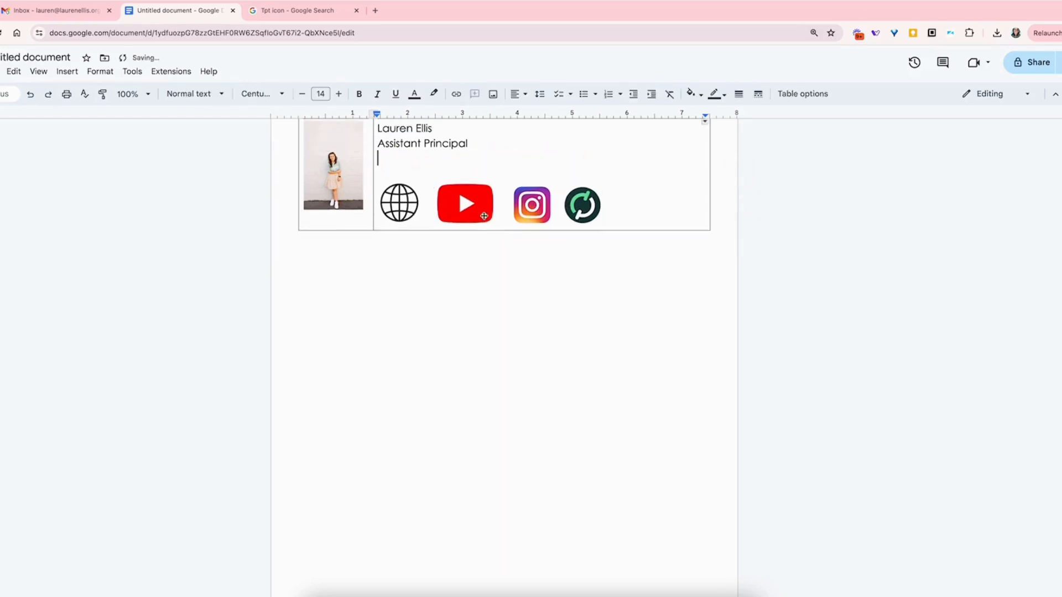
{"action": "key", "text": "BackSpace"}
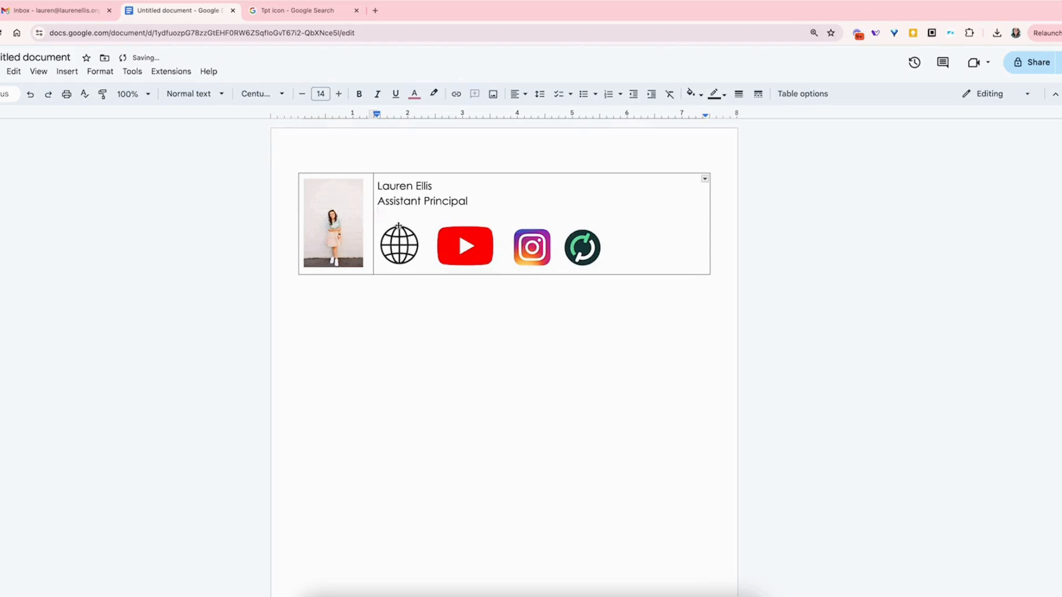
Change the font of the name in the second cell to Grand Hotel.
{"action": "left_click_drag", "start_coordinate": [435, 183], "coordinate": [381, 183]}
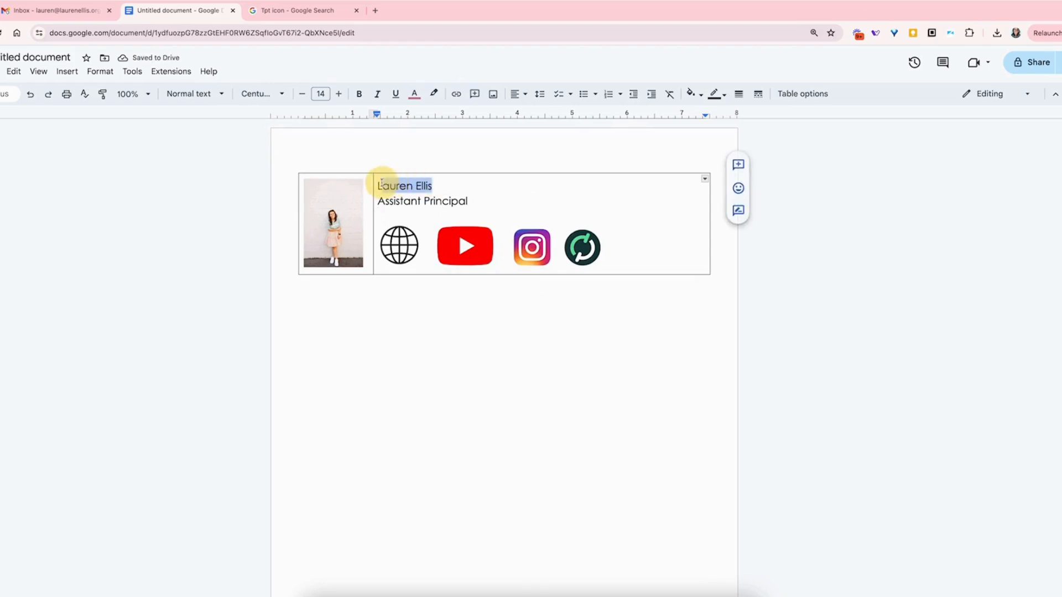
{"action": "left_click", "coordinate": [260, 94]}
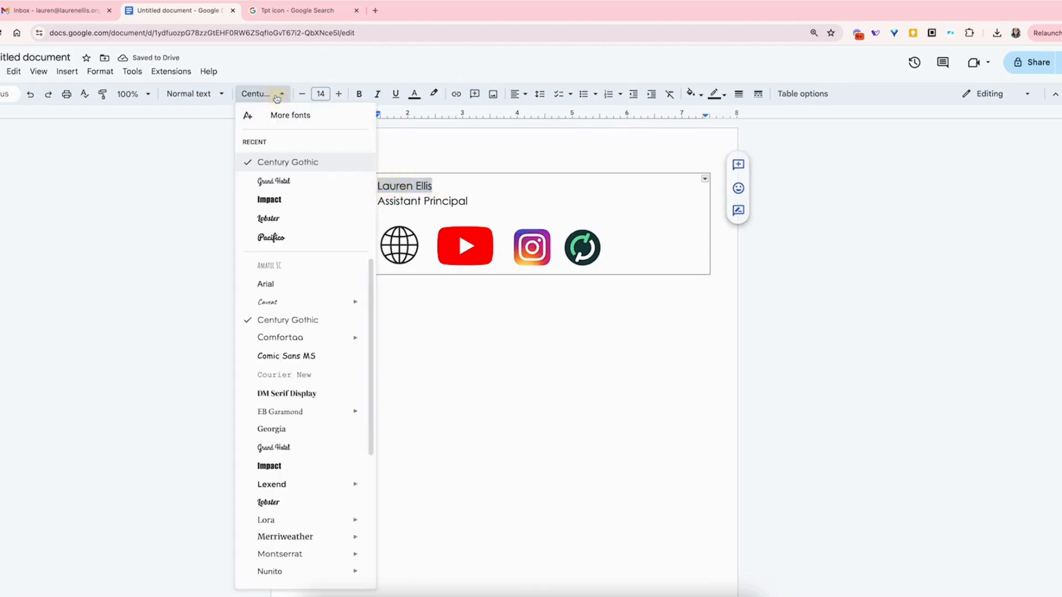
{"action": "left_click", "coordinate": [288, 181]}
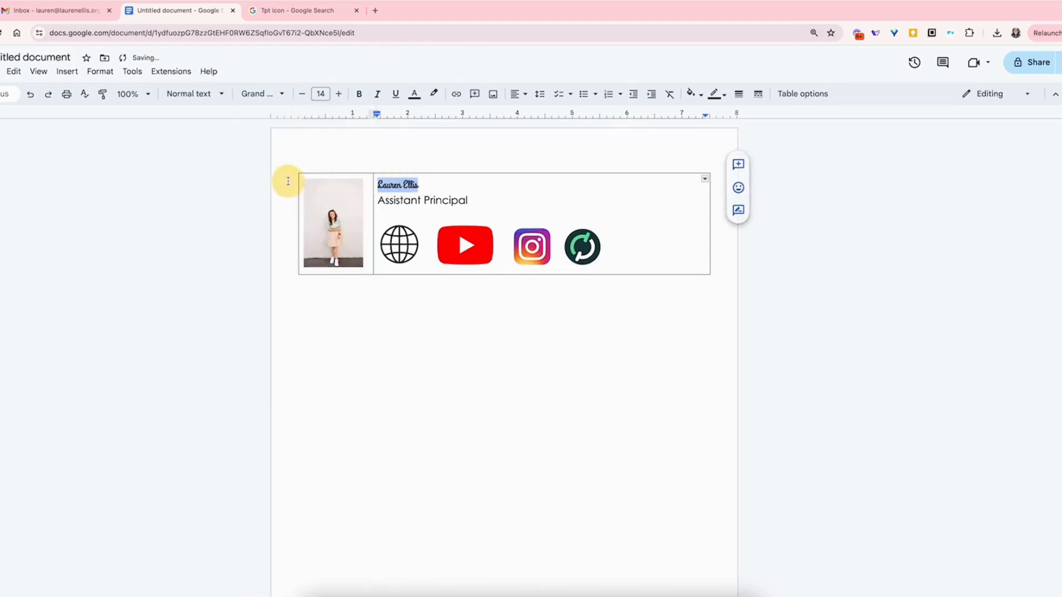
Enlarge the name text to about 48 points.
{"action": "left_click", "coordinate": [320, 95]}
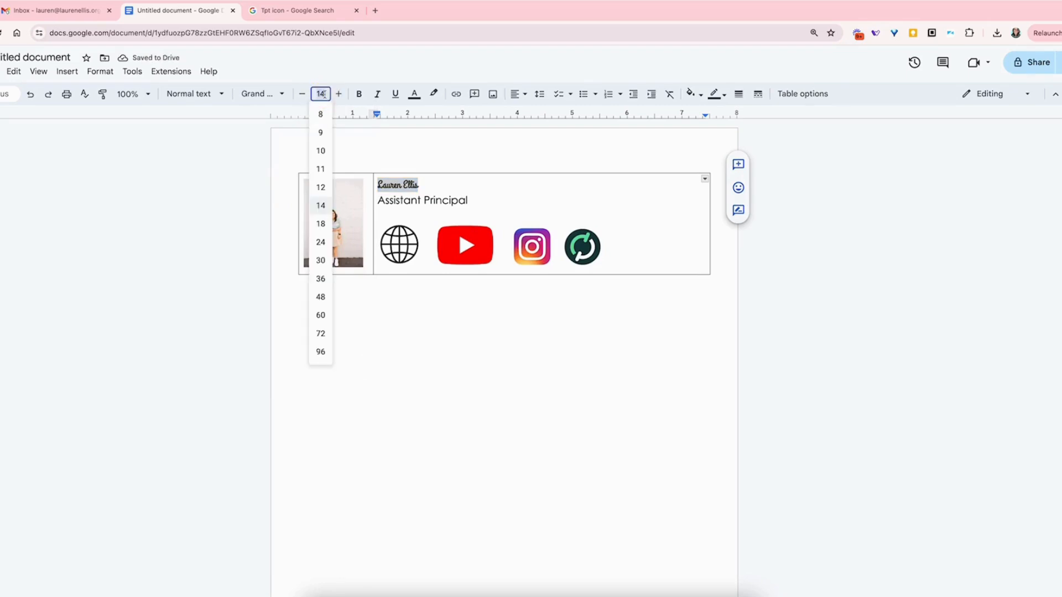
{"action": "key", "text": "Return"}
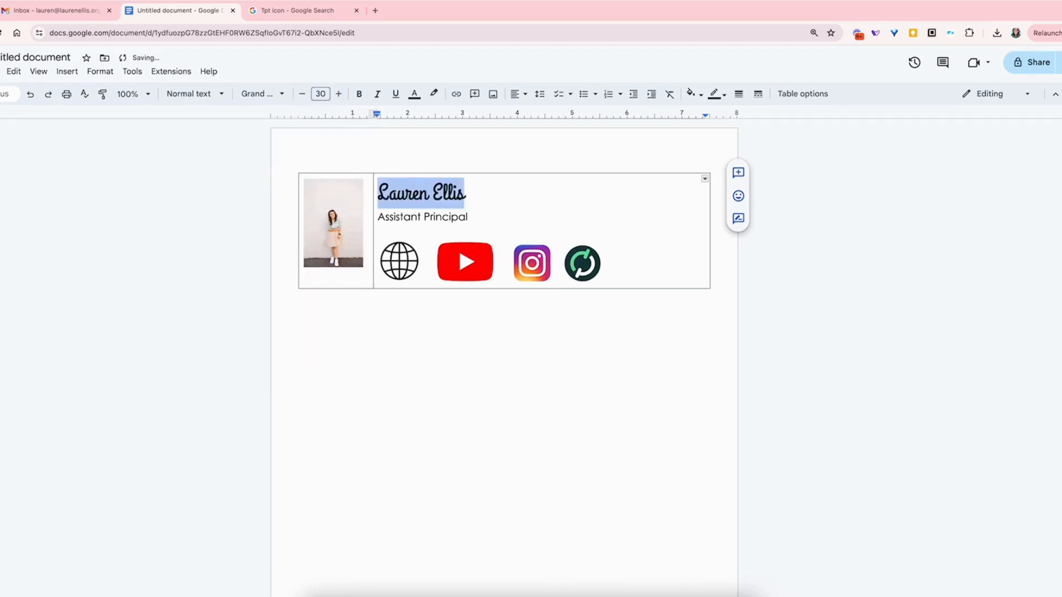
{"action": "key", "text": "ctrl+shift+period"}
{"action": "key", "text": "ctrl+shift+period"}
{"action": "key", "text": "ctrl+shift+period"}
{"action": "key", "text": "ctrl+shift+period"}
{"action": "key", "text": "ctrl+shift+period"}
{"action": "key", "text": "ctrl+shift+period"}
{"action": "key", "text": "ctrl+shift+period"}
{"action": "key", "text": "ctrl+shift+period"}
{"action": "key", "text": "ctrl+shift+period"}
{"action": "key", "text": "ctrl+shift+period"}
{"action": "key", "text": "ctrl+shift+period"}
{"action": "key", "text": "ctrl+shift+period"}
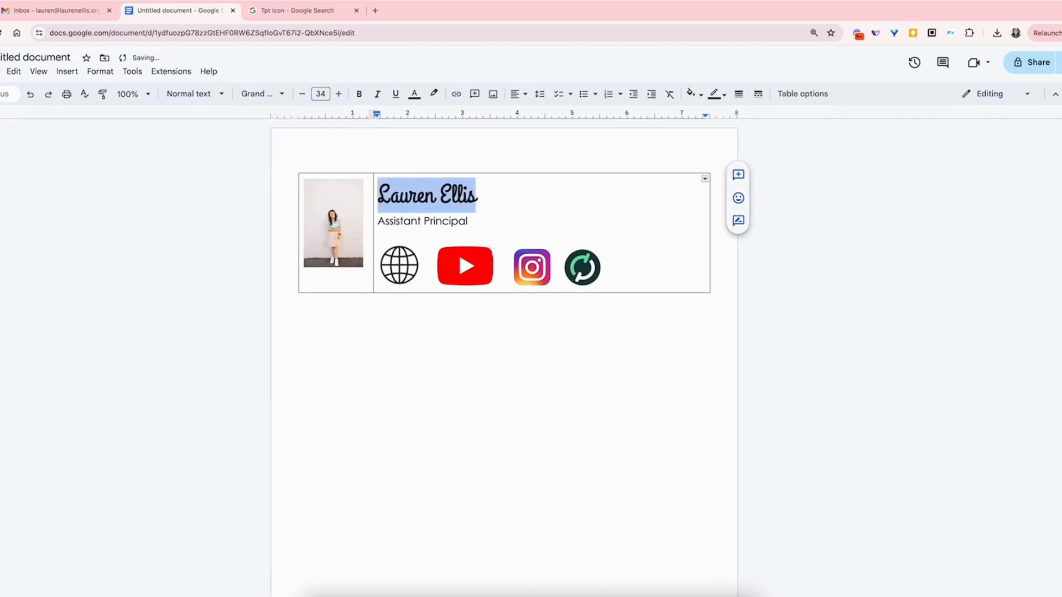
{"action": "key", "text": "ctrl+shift+period"}
{"action": "key", "text": "ctrl+shift+period"}
{"action": "key", "text": "ctrl+shift+period"}
{"action": "key", "text": "ctrl+shift+period"}
{"action": "key", "text": "ctrl+shift+period"}
{"action": "key", "text": "ctrl+shift+period"}
{"action": "key", "text": "ctrl+shift+period"}
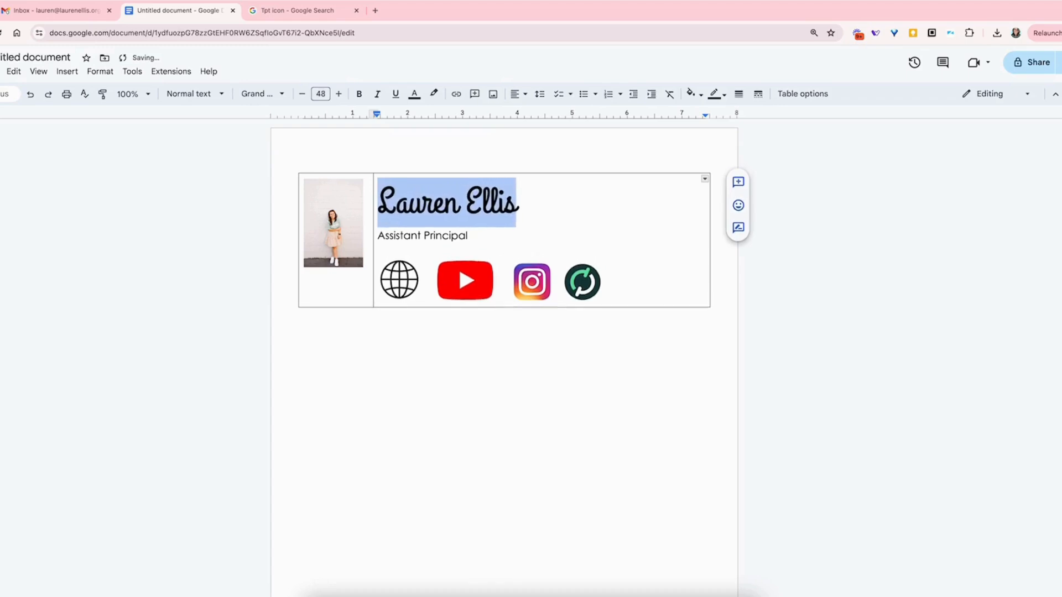
Enlarge the "Assistant Principal" job title to 23 points.
{"action": "double_click", "coordinate": [474, 239]}
{"action": "left_click_drag", "start_coordinate": [471, 239], "coordinate": [387, 239]}
{"action": "key", "text": "ctrl+z"}
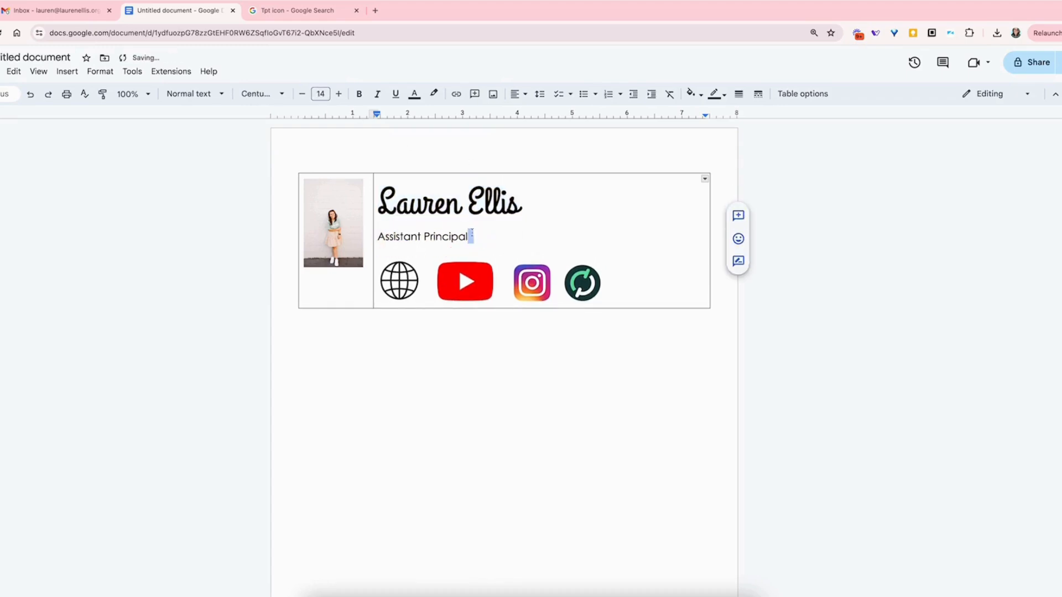
{"action": "left_click_drag", "start_coordinate": [471, 237], "coordinate": [378, 237]}
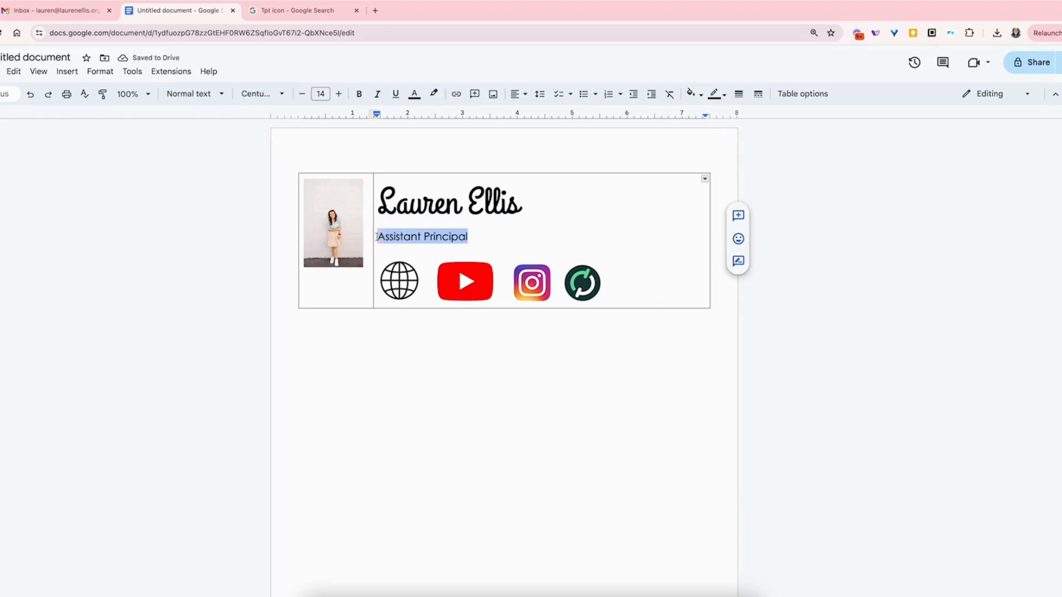
{"action": "key", "text": "ctrl+shift+period"}
{"action": "key", "text": "ctrl+shift+period"}
{"action": "key", "text": "ctrl+shift+period"}
{"action": "key", "text": "ctrl+shift+period"}
{"action": "key", "text": "ctrl+shift+period"}
{"action": "key", "text": "ctrl+shift+period"}
{"action": "key", "text": "ctrl+shift+period"}
{"action": "key", "text": "ctrl+shift+period"}
{"action": "key", "text": "ctrl+shift+period"}
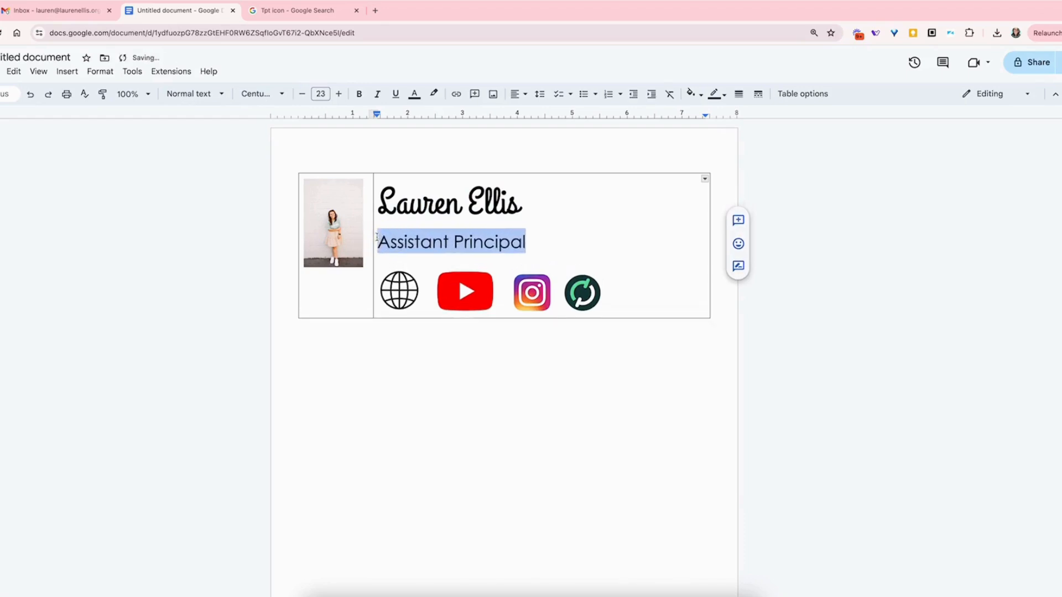
Try the wrap text layout on the photo in the first cell and undo it.
{"action": "left_click", "coordinate": [338, 233]}
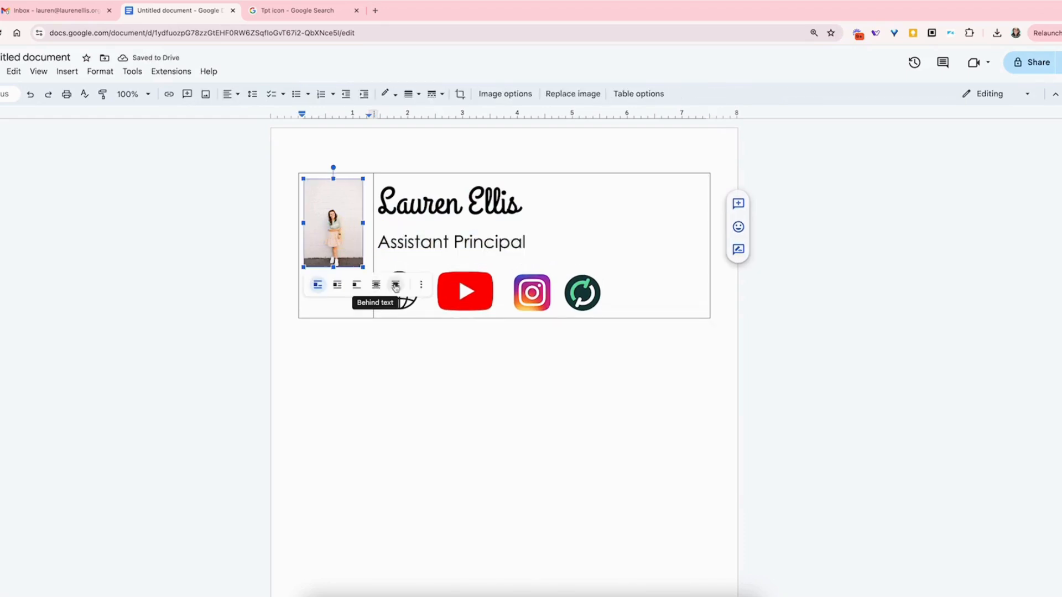
{"action": "left_click", "coordinate": [339, 286]}
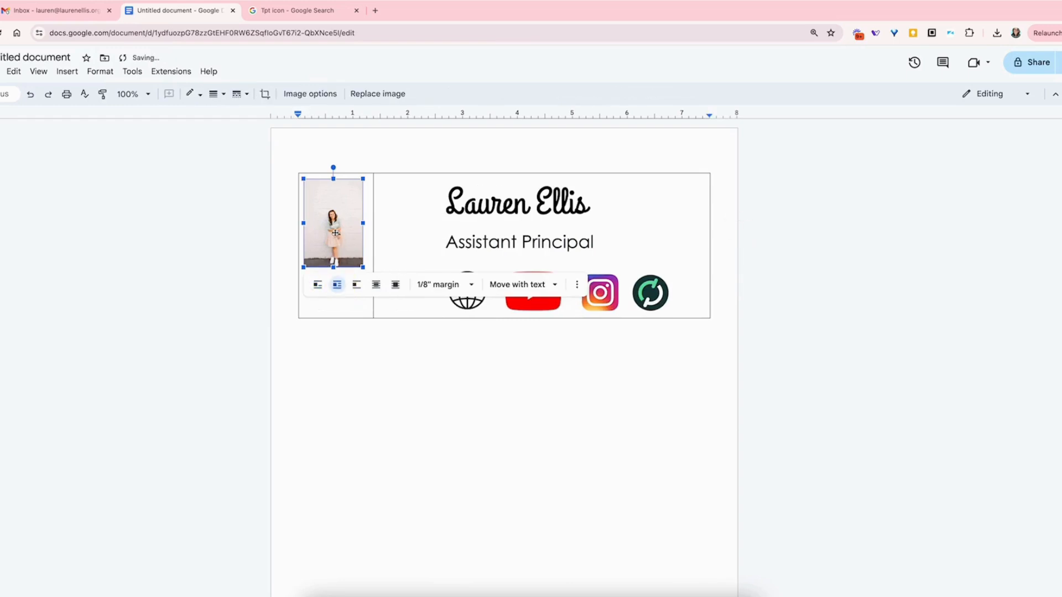
{"action": "key", "text": "ctrl+z"}
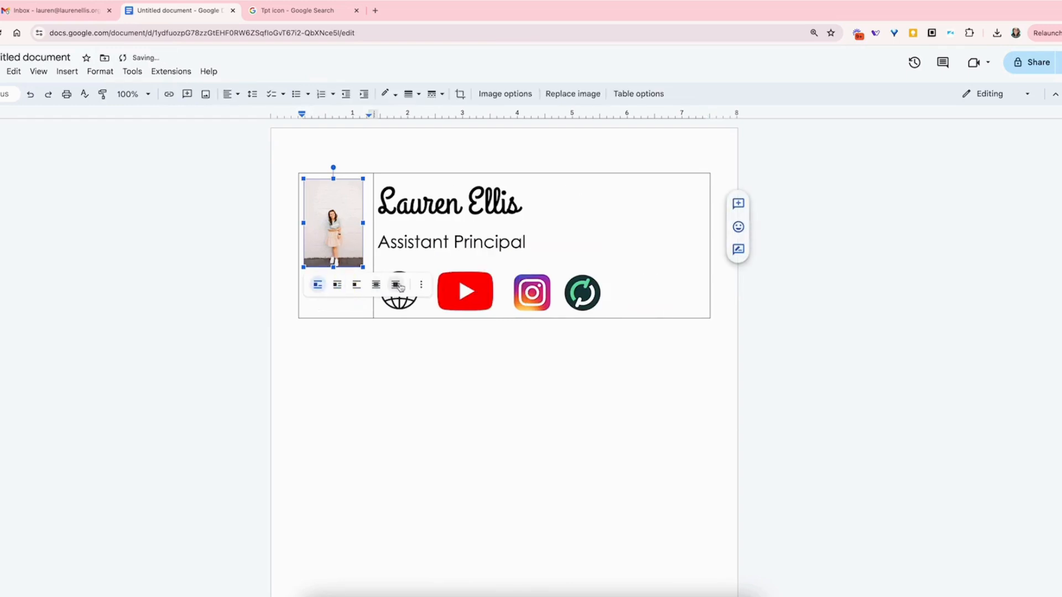
Place the photo in front of text and move it down to the vertical middle of its cell.
{"action": "left_click", "coordinate": [421, 284]}
{"action": "left_click", "coordinate": [396, 285]}
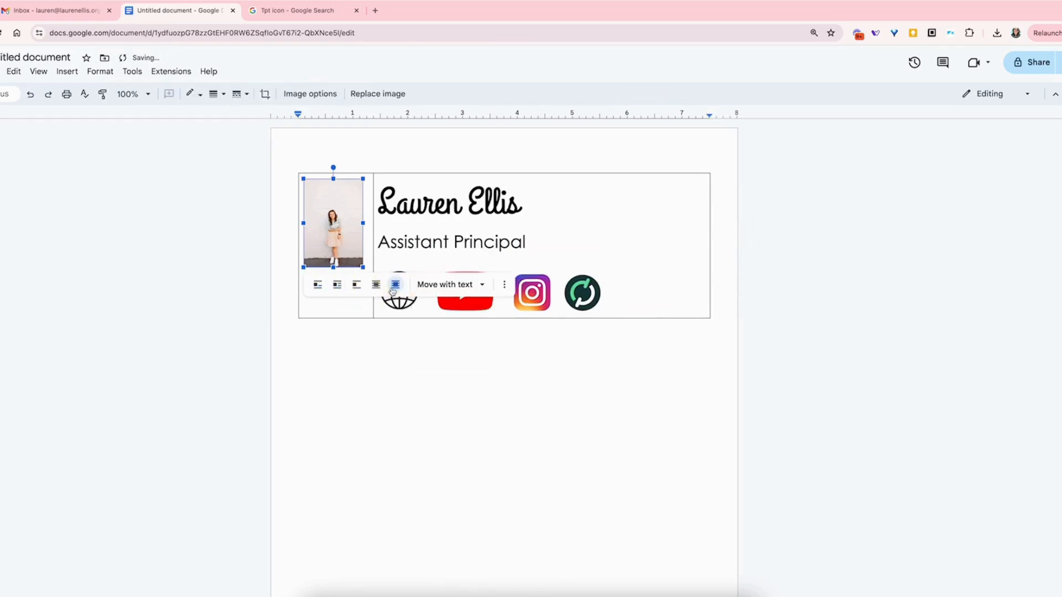
{"action": "left_click_drag", "start_coordinate": [342, 227], "coordinate": [334, 251]}
{"action": "left_click", "coordinate": [430, 250]}
{"action": "left_click", "coordinate": [642, 277]}
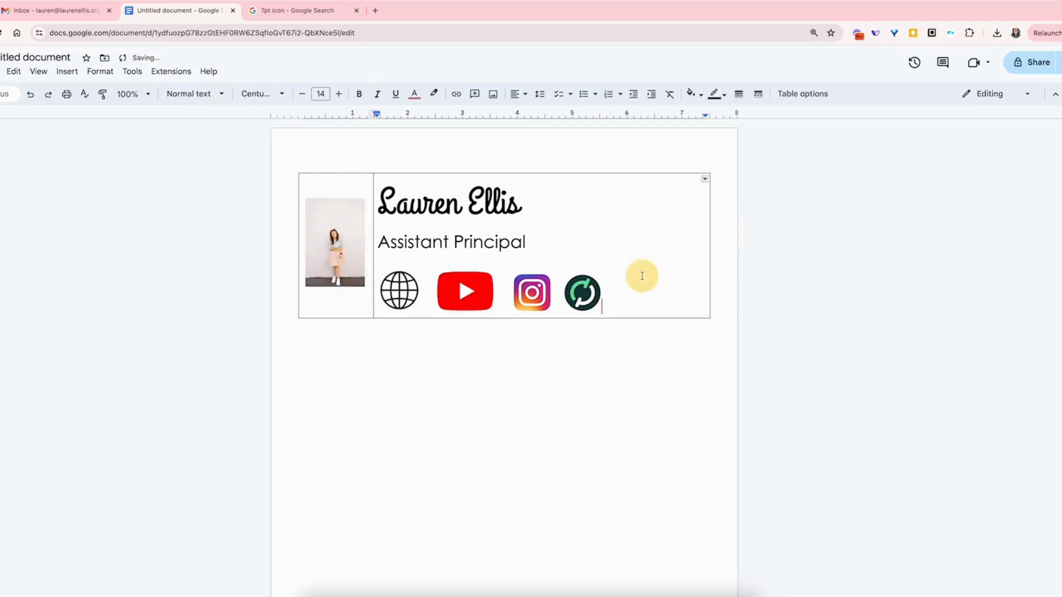
Turn the borders of the table cell holding the name, job title and icons white.
{"action": "left_click_drag", "start_coordinate": [635, 296], "coordinate": [379, 195]}
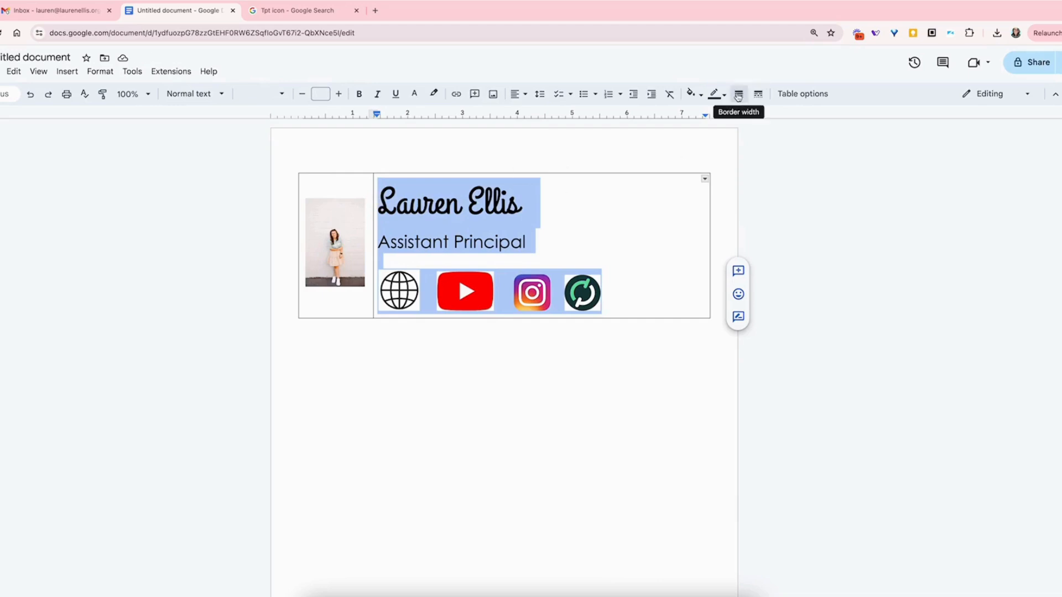
{"action": "left_click", "coordinate": [716, 95]}
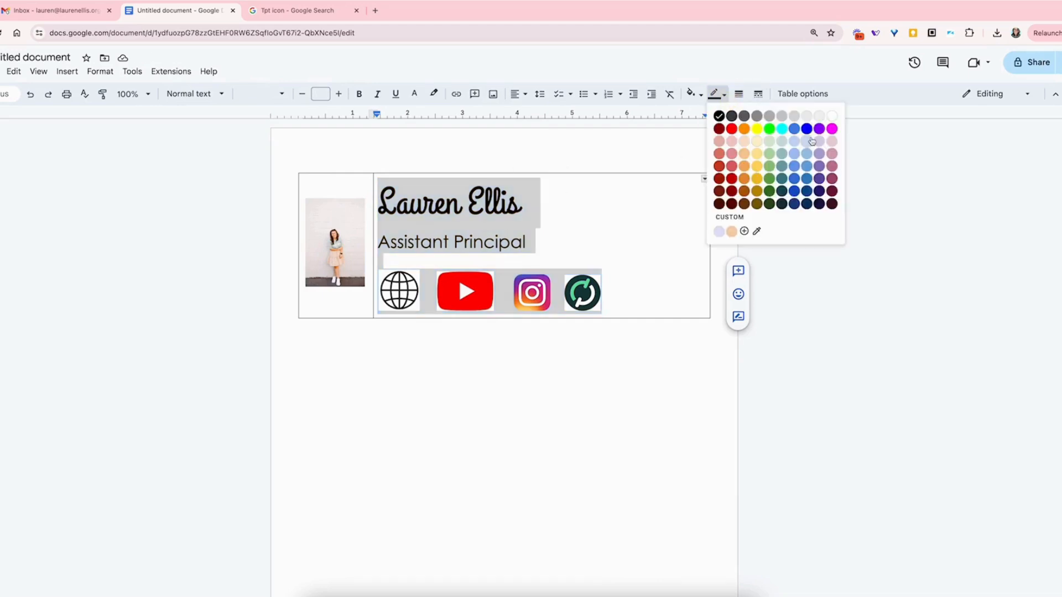
{"action": "left_click", "coordinate": [832, 116]}
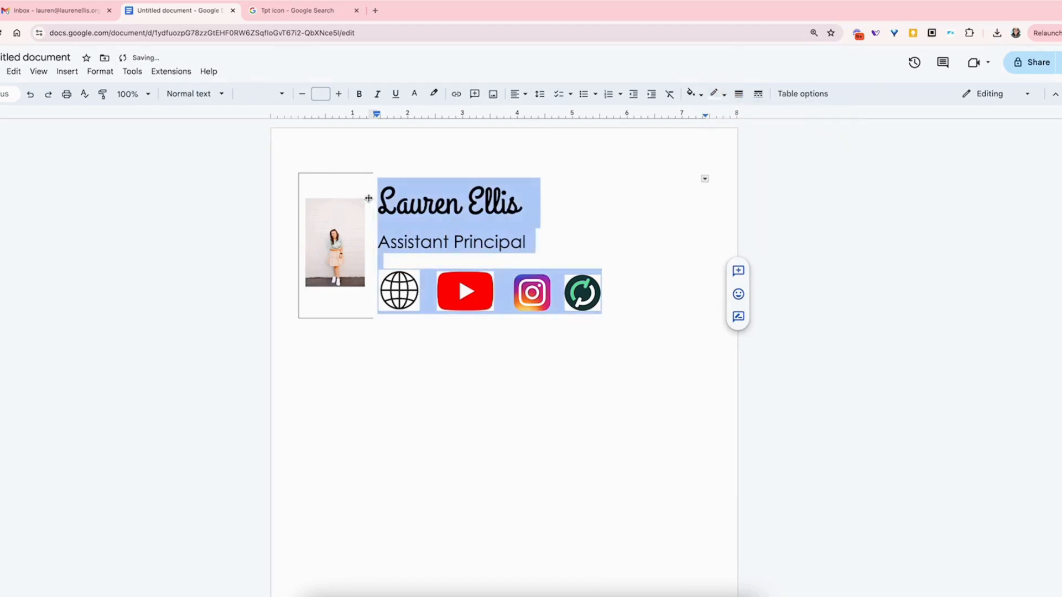
Turn the remaining borders around the photo cell white to hide the table outline.
{"action": "left_click", "coordinate": [320, 193]}
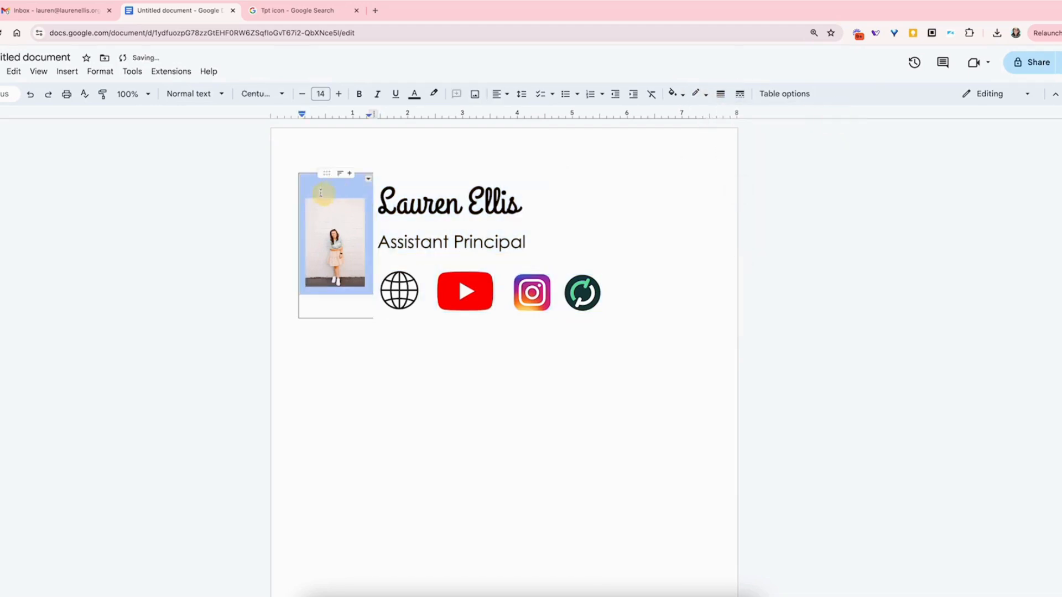
{"action": "left_click", "coordinate": [719, 95]}
{"action": "left_click", "coordinate": [707, 94]}
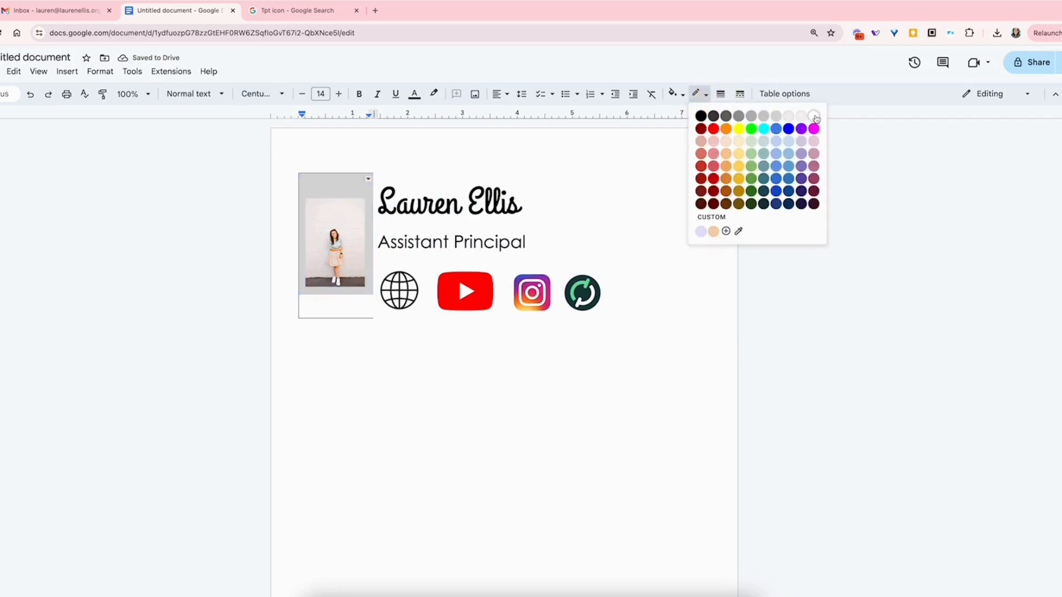
{"action": "left_click", "coordinate": [810, 115]}
{"action": "left_click", "coordinate": [528, 340]}
{"action": "left_click", "coordinate": [671, 321]}
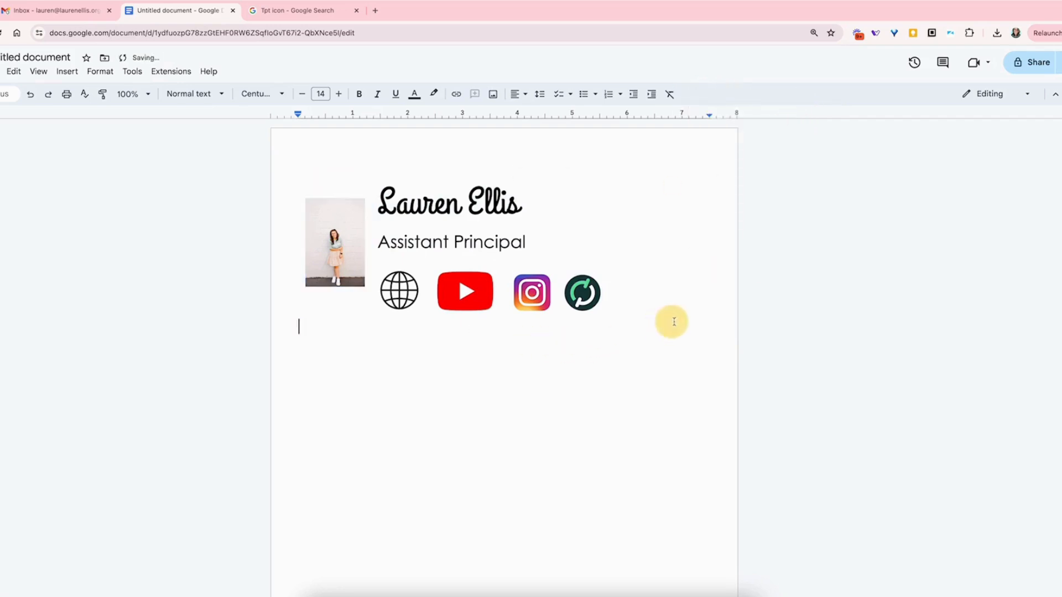
Select and copy the whole signature table, including the photo, name, job title and icons.
{"action": "left_click", "coordinate": [615, 310]}
{"action": "left_click_drag", "start_coordinate": [615, 309], "coordinate": [325, 278]}
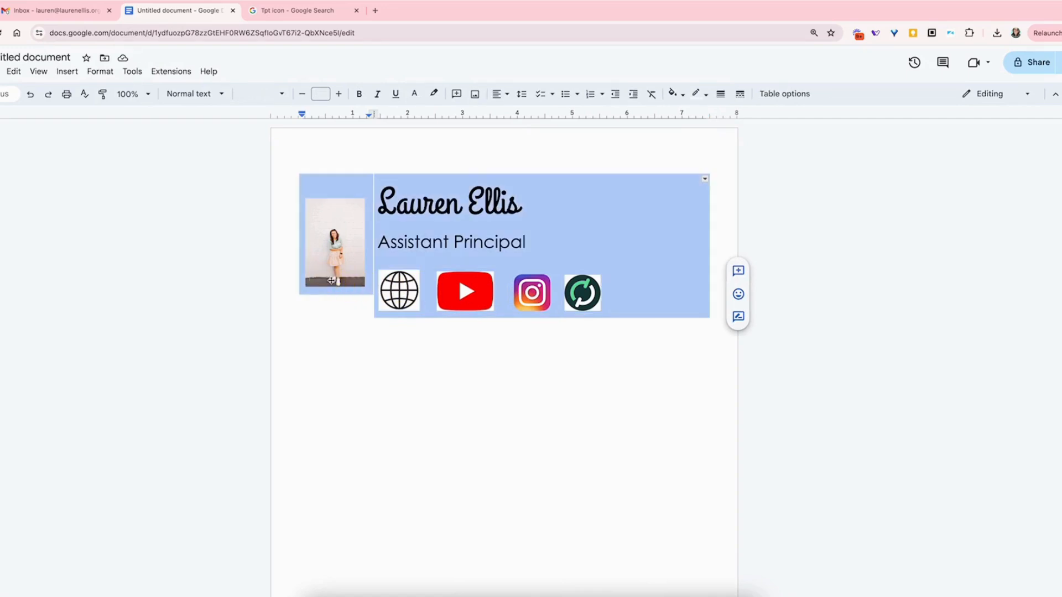
{"action": "right_click", "coordinate": [336, 268]}
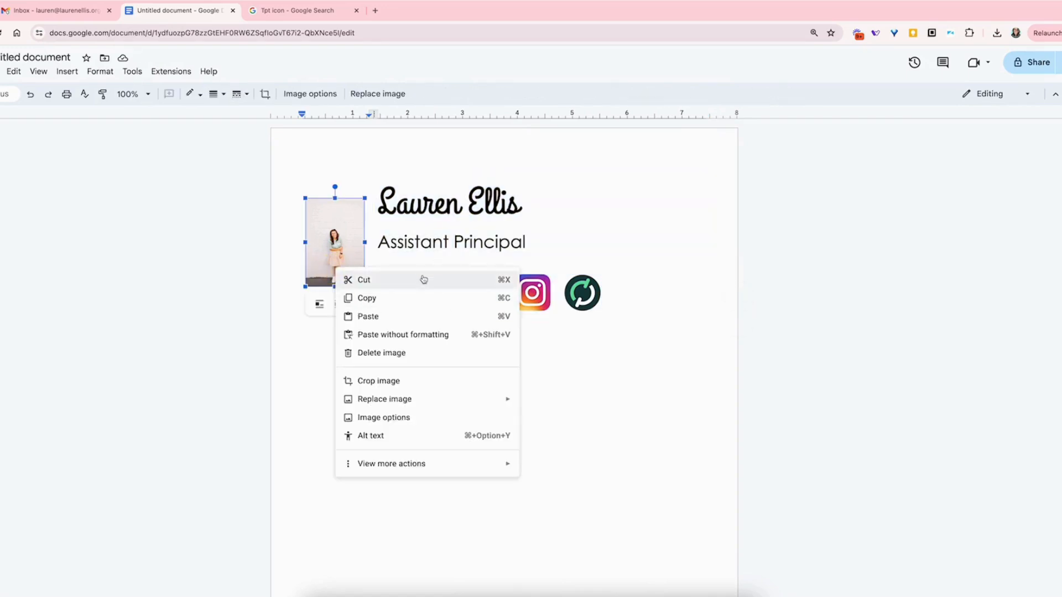
Switch to Gmail, close the new message view and open the Signature section of the full general settings.
{"action": "left_click", "coordinate": [84, 15]}
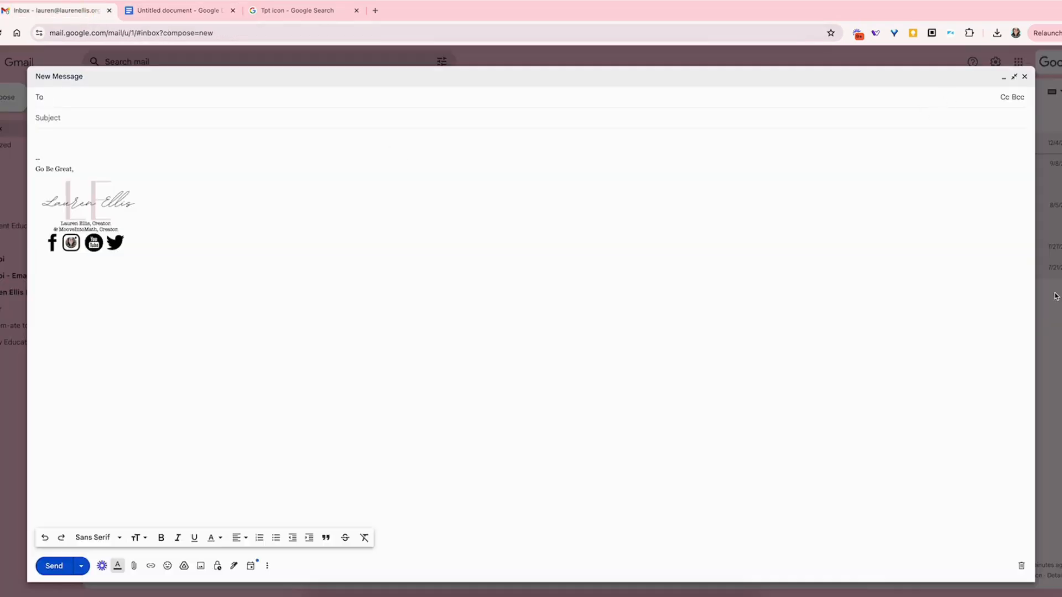
{"action": "left_click", "coordinate": [998, 63]}
{"action": "left_click", "coordinate": [995, 62]}
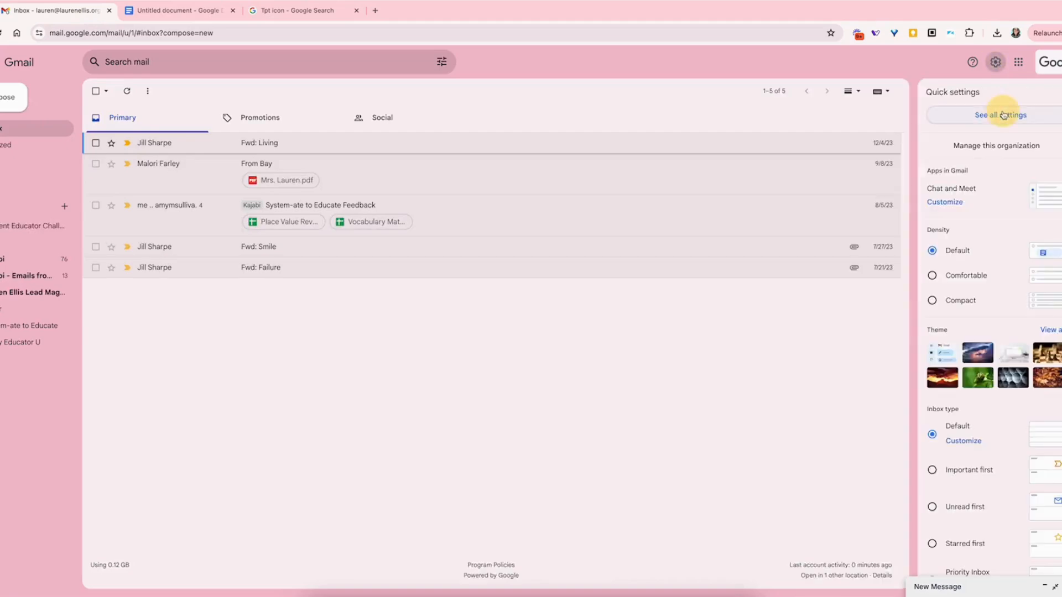
{"action": "left_click", "coordinate": [1003, 115]}
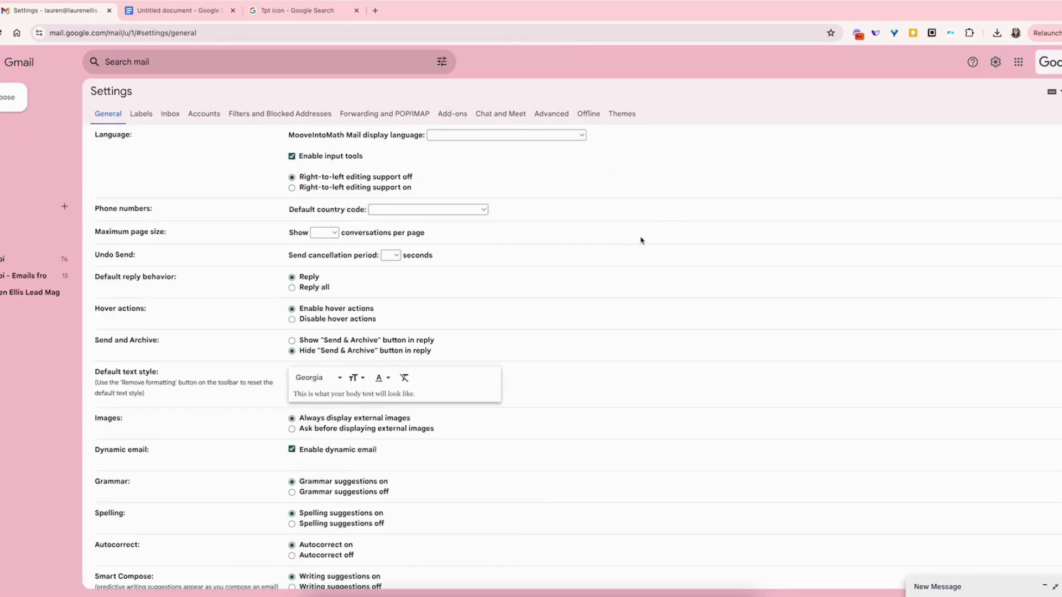
{"action": "scroll", "coordinate": [608, 255], "scroll_direction": "down", "scroll_amount": 3}
{"action": "scroll", "coordinate": [606, 261], "scroll_direction": "down", "scroll_amount": 20}
{"action": "scroll", "coordinate": [511, 244], "scroll_direction": "up", "scroll_amount": 3}
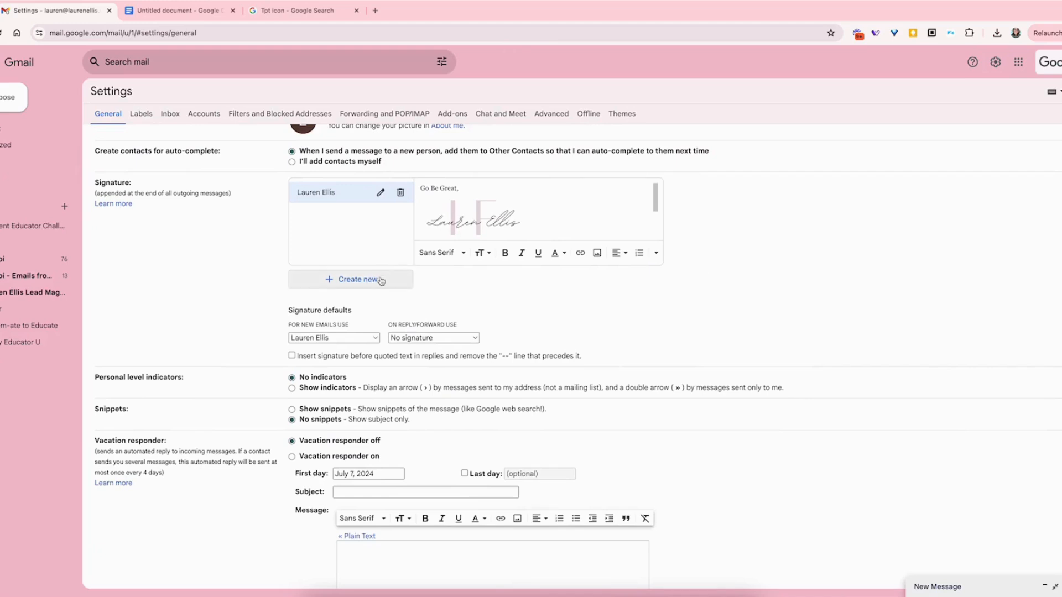
Create a new email signature named "Updated One!".
{"action": "left_click", "coordinate": [382, 278]}
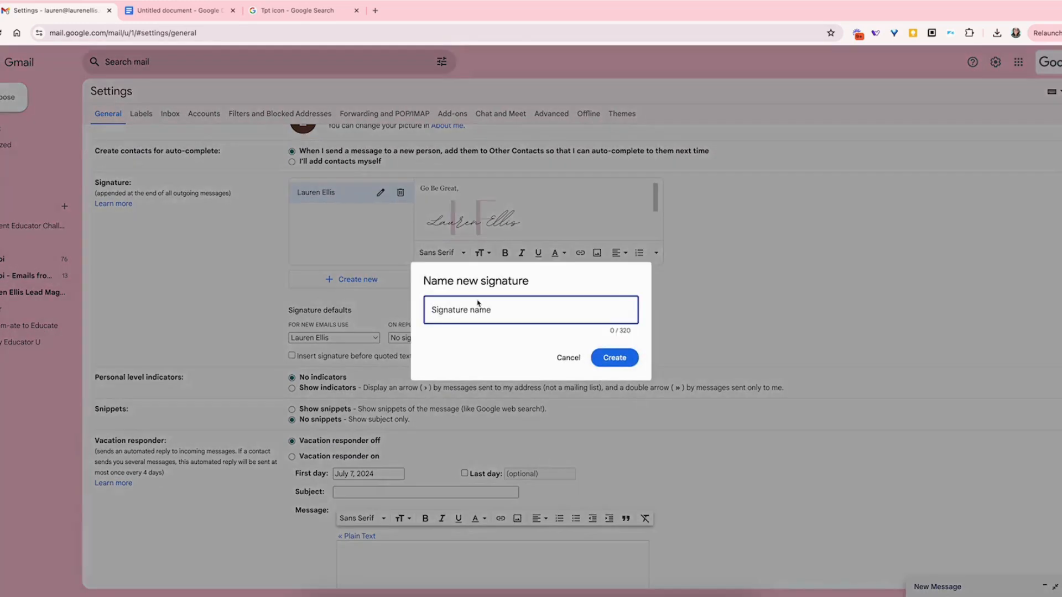
{"action": "type", "text": "Updated One!"}
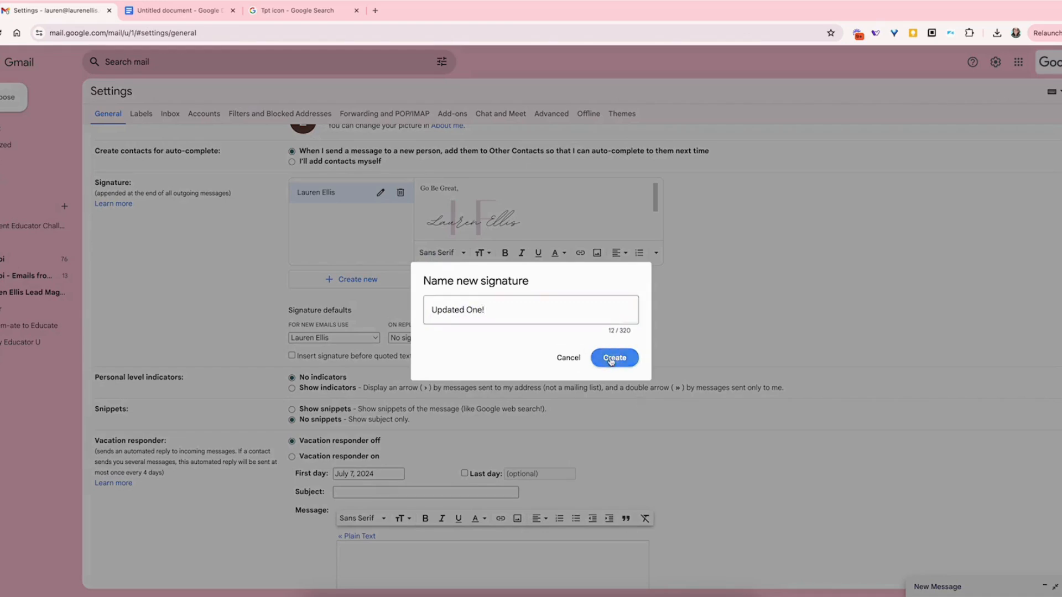
{"action": "left_click", "coordinate": [614, 358]}
Paste the copied signature table into the "Updated One!" signature and check its content.
{"action": "right_click", "coordinate": [441, 198]}
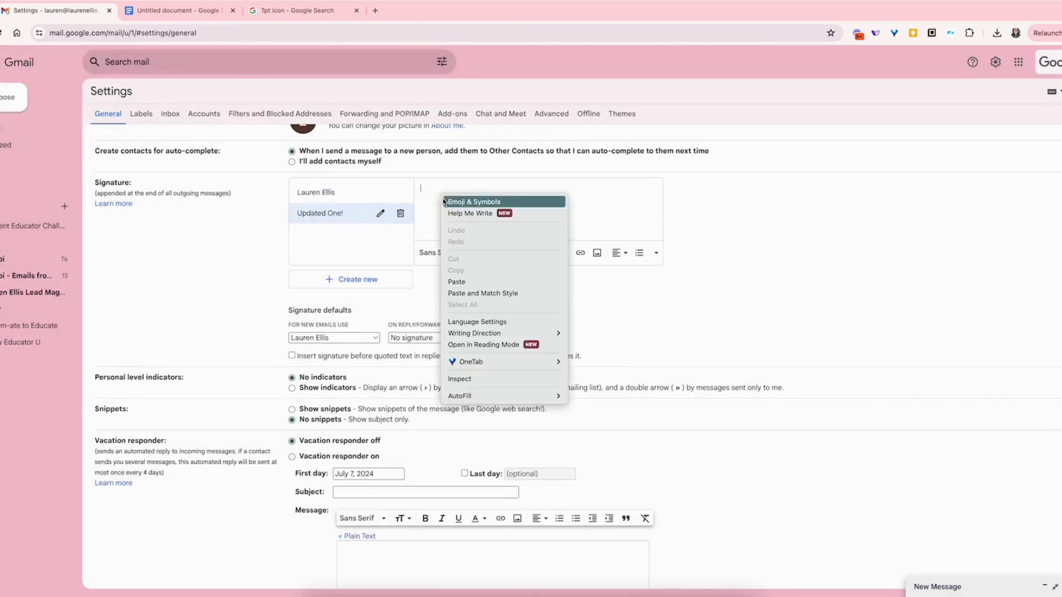
{"action": "left_click", "coordinate": [457, 281]}
{"action": "scroll", "coordinate": [464, 255], "scroll_direction": "up", "scroll_amount": 3}
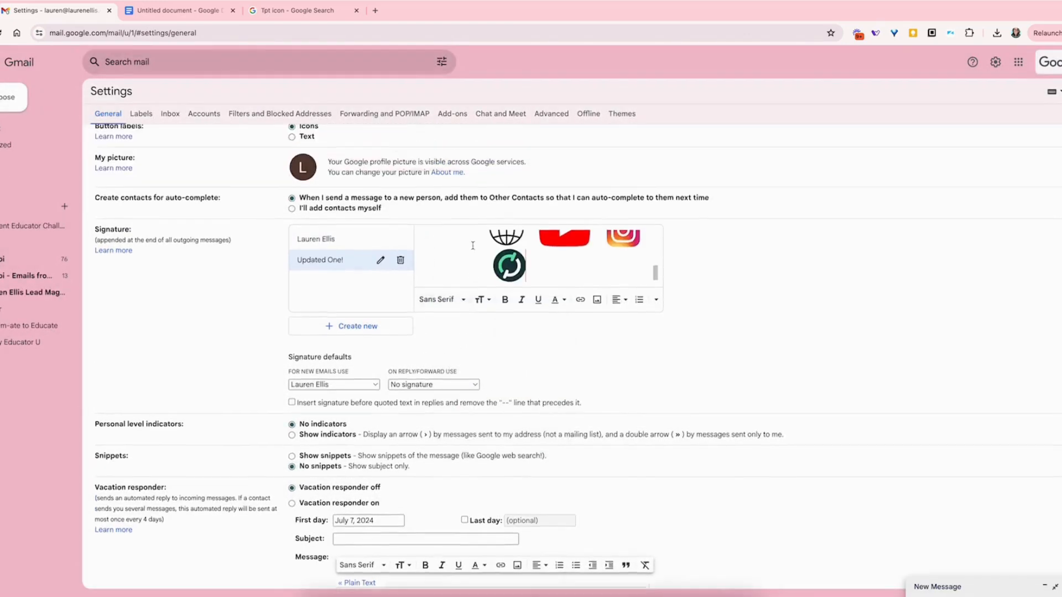
{"action": "scroll", "coordinate": [553, 371], "scroll_direction": "up", "scroll_amount": 5}
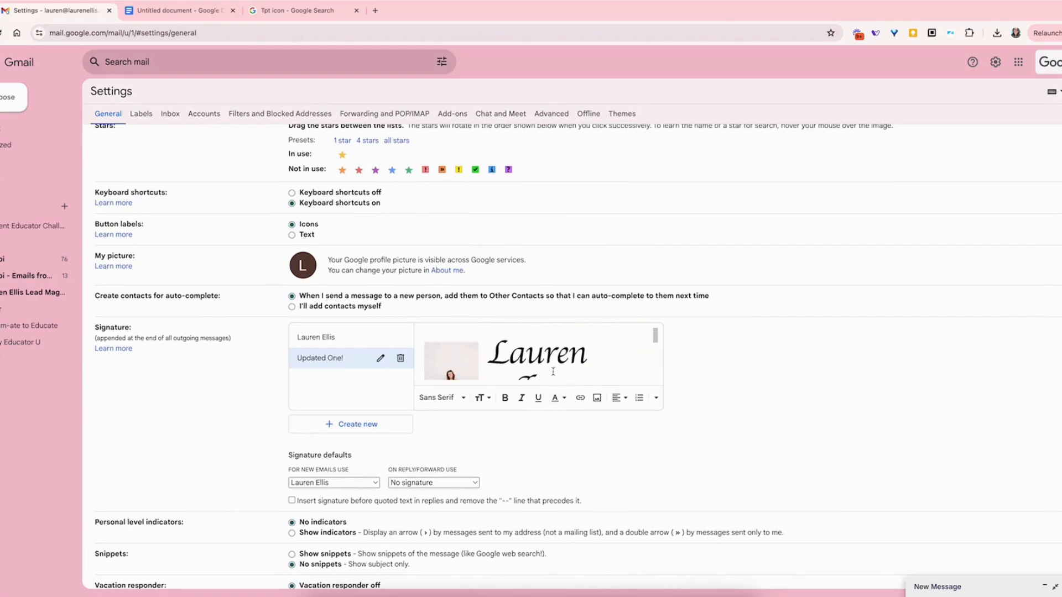
{"action": "scroll", "coordinate": [820, 404], "scroll_direction": "down", "scroll_amount": 5}
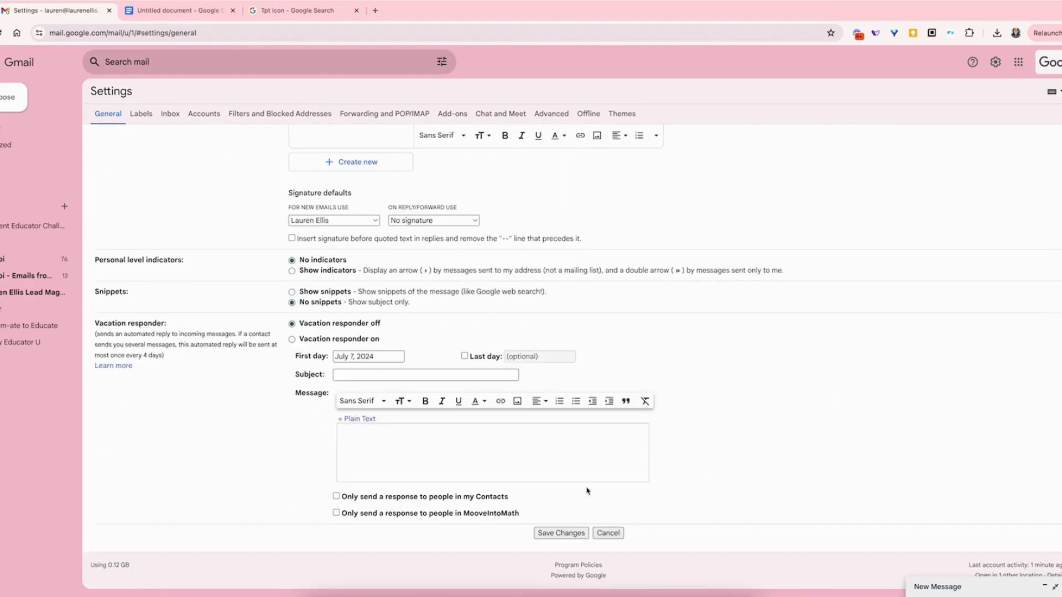